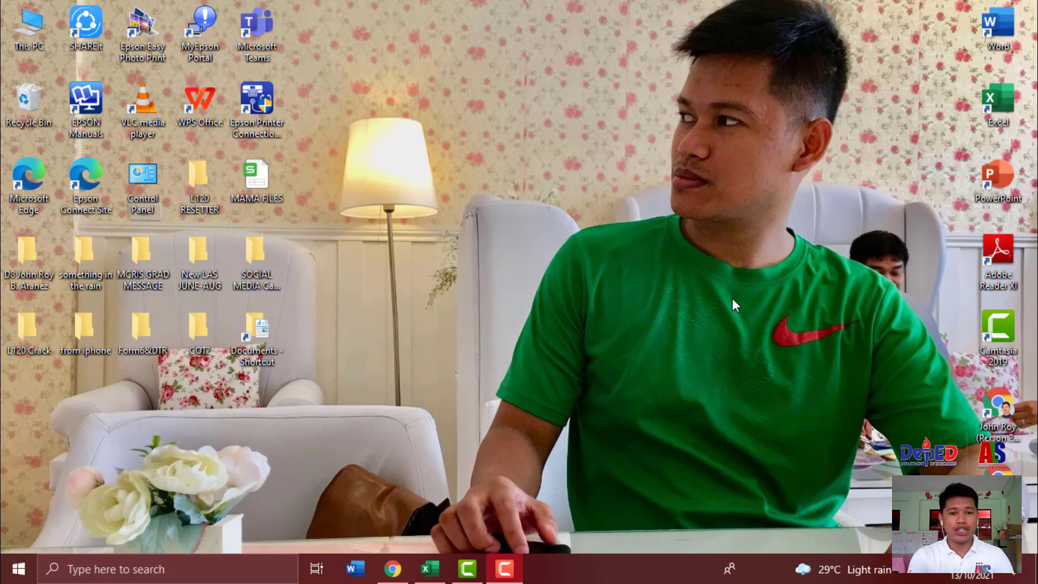
# - Open the blank Excel workbook, add a Sheet2 worksheet, and return to Sheet1
pyautogui.click(435, 569)
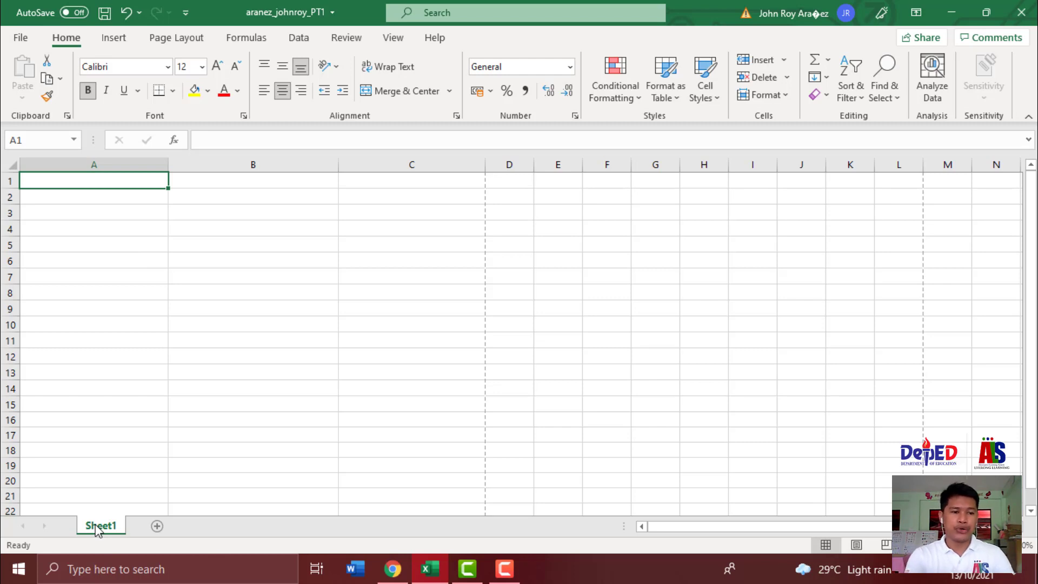
pyautogui.click(157, 528)
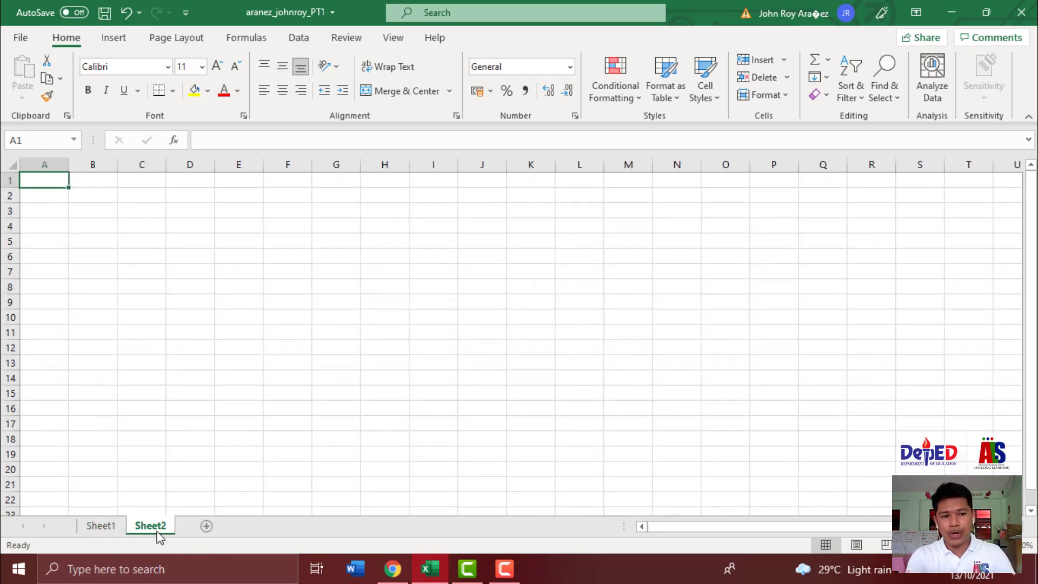
pyautogui.click(102, 534)
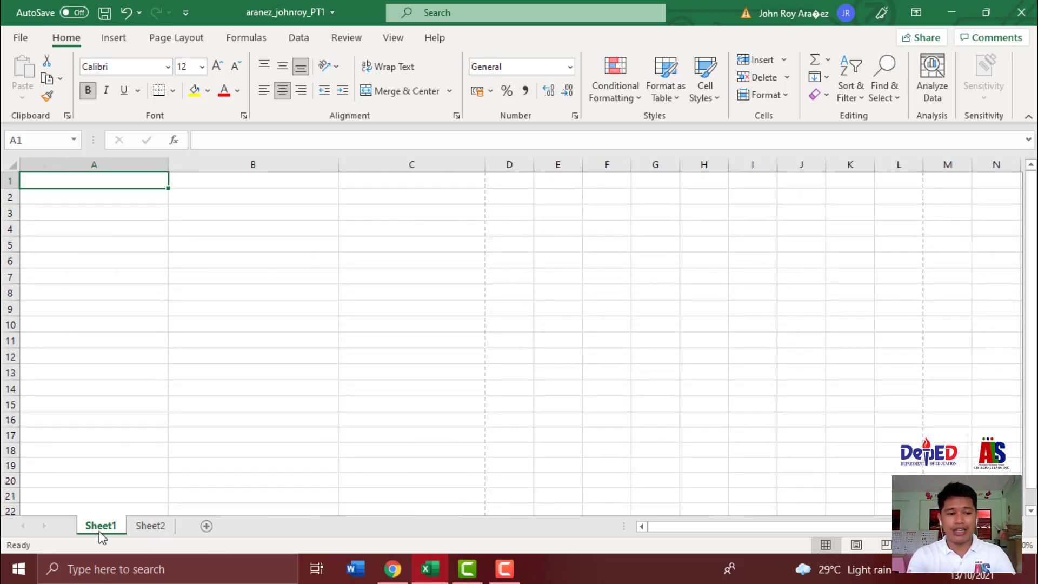
pyautogui.click(292, 312)
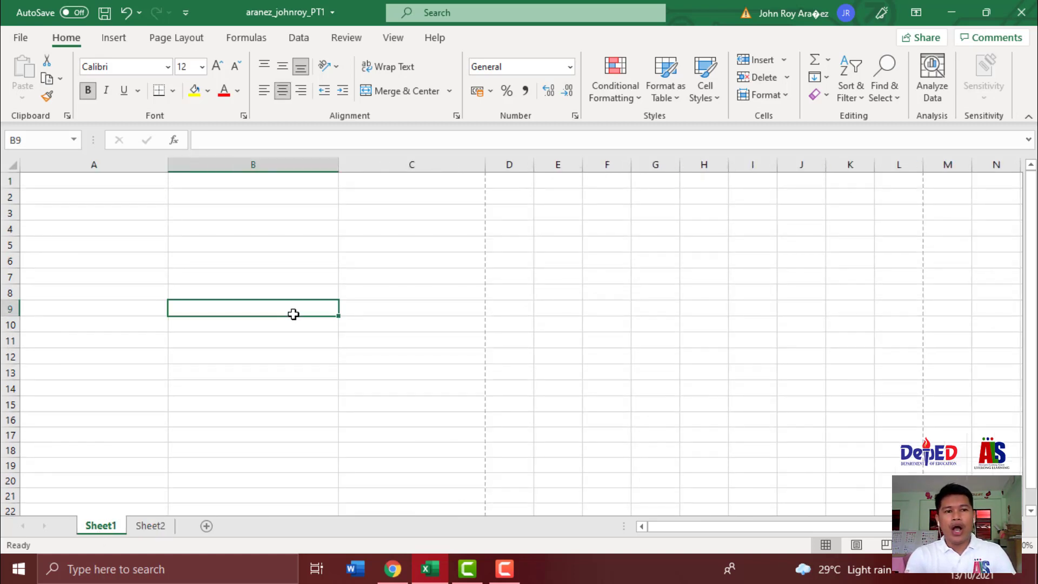
pyautogui.click(126, 193)
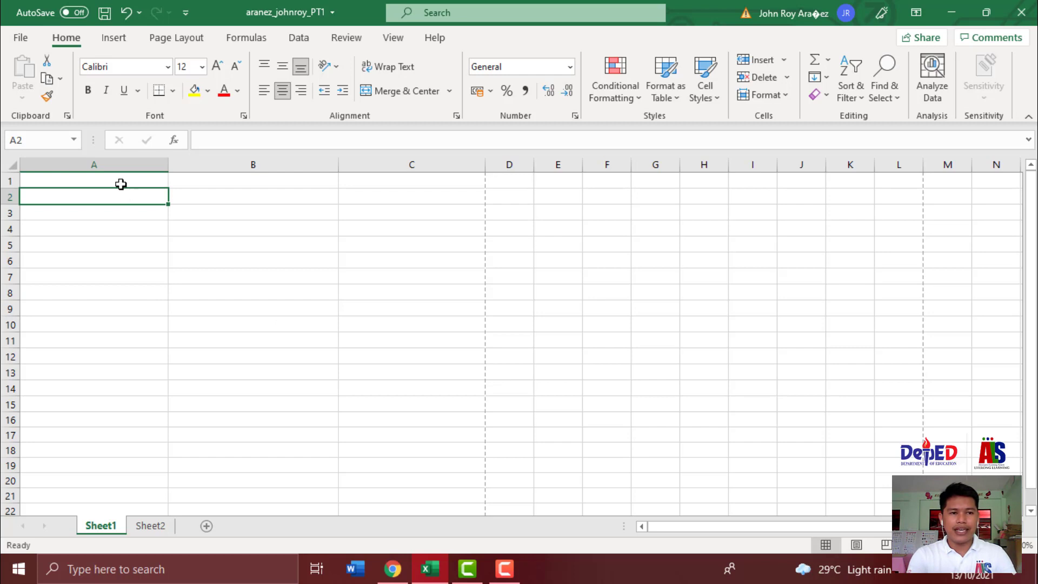
pyautogui.click(121, 181)
pyautogui.click(217, 188)
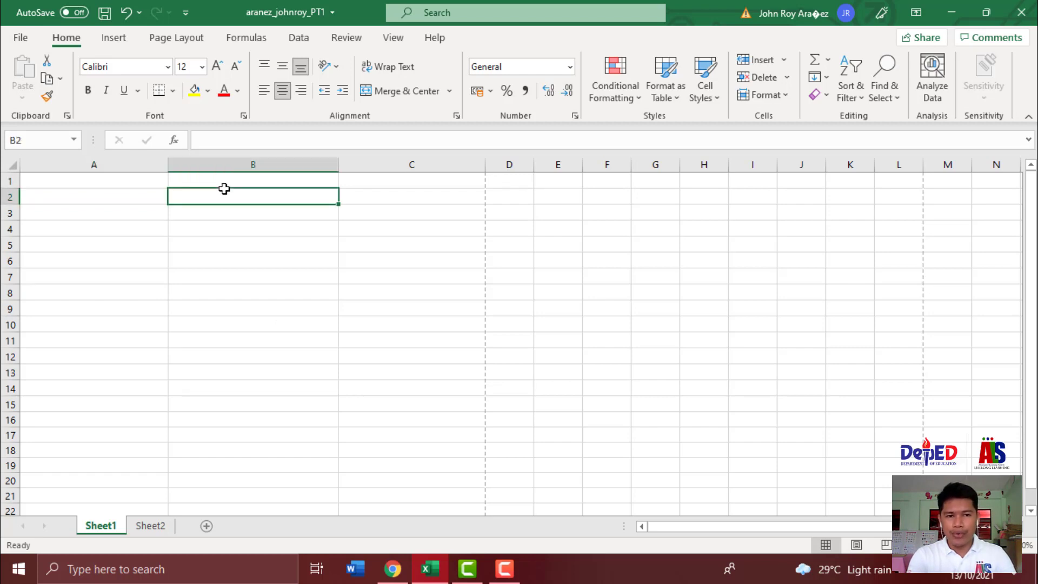
pyautogui.click(371, 184)
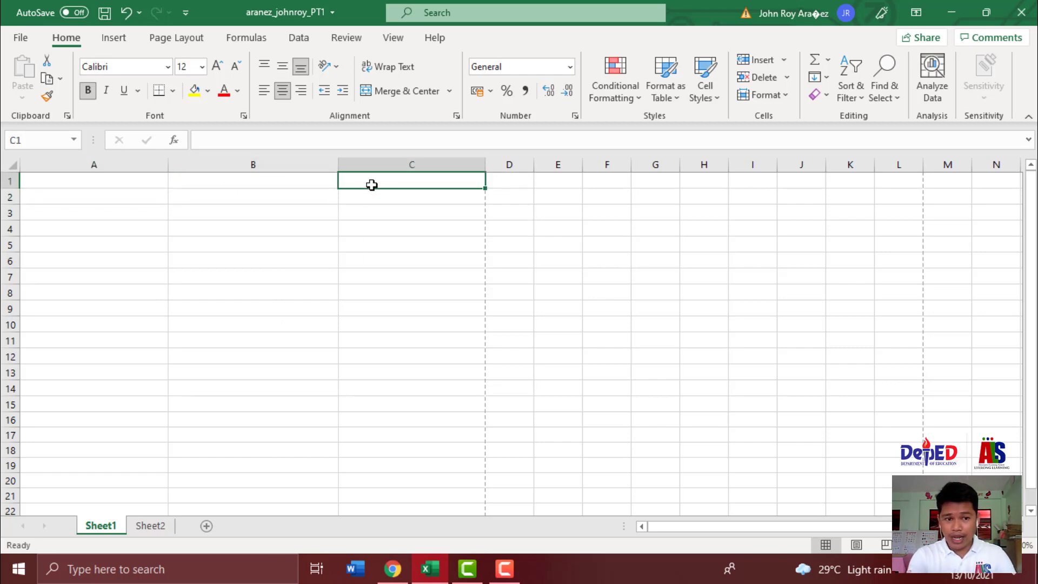
pyautogui.click(74, 237)
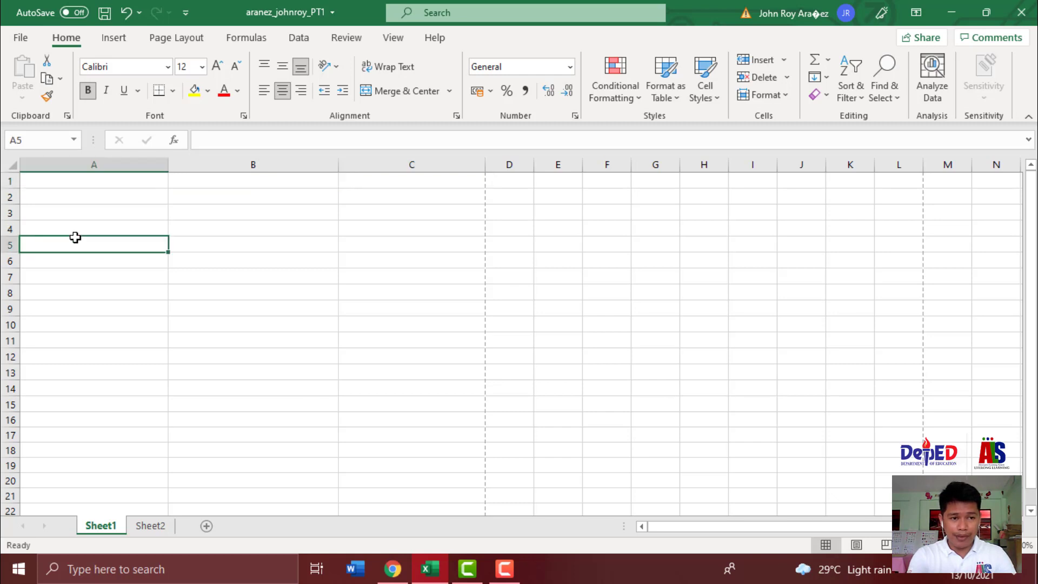
pyautogui.click(81, 184)
pyautogui.click(89, 201)
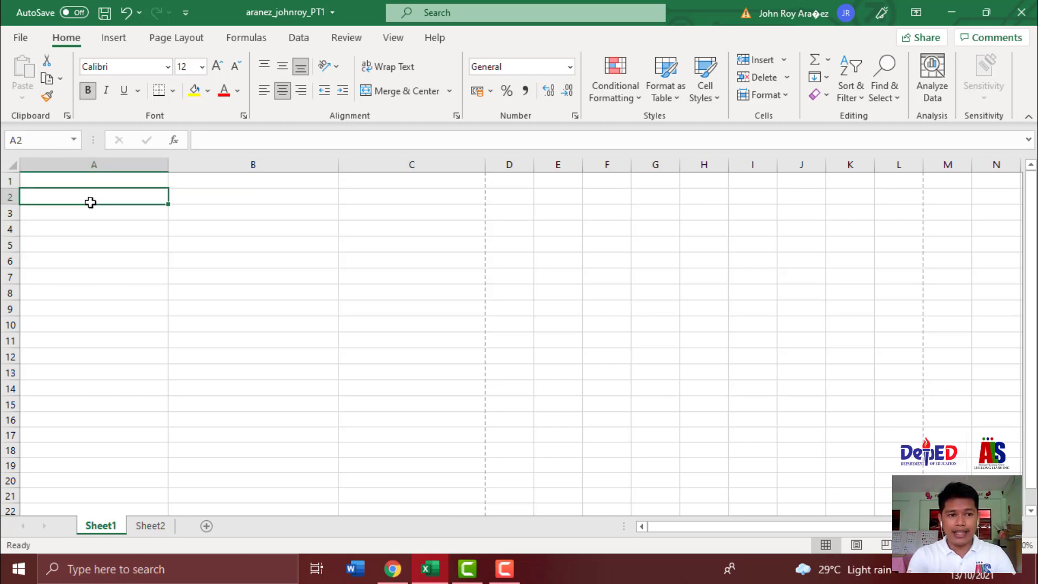
pyautogui.click(232, 238)
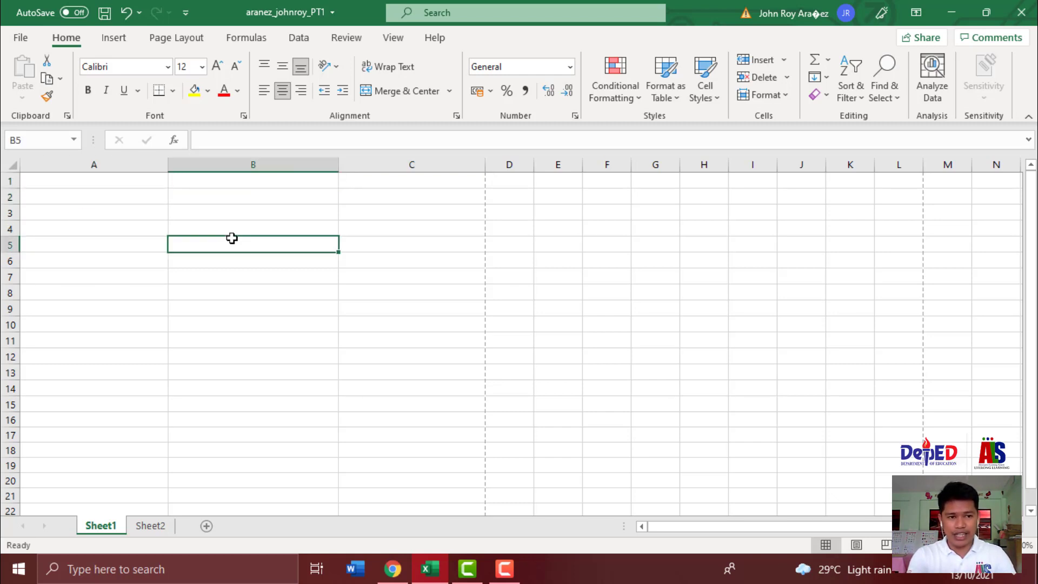
pyautogui.click(89, 165)
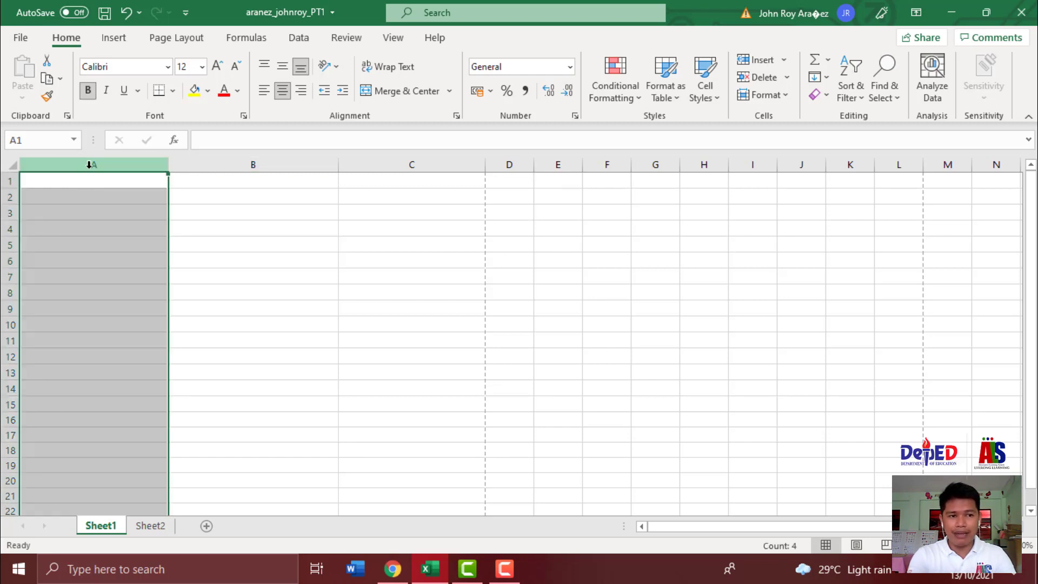
pyautogui.click(251, 164)
pyautogui.click(449, 164)
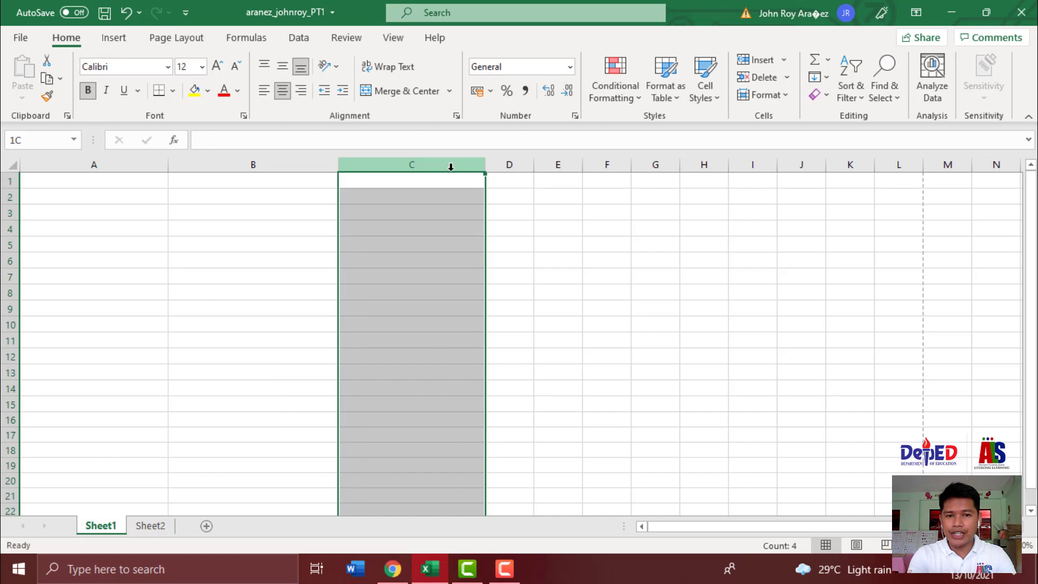
pyautogui.click(510, 177)
pyautogui.click(567, 163)
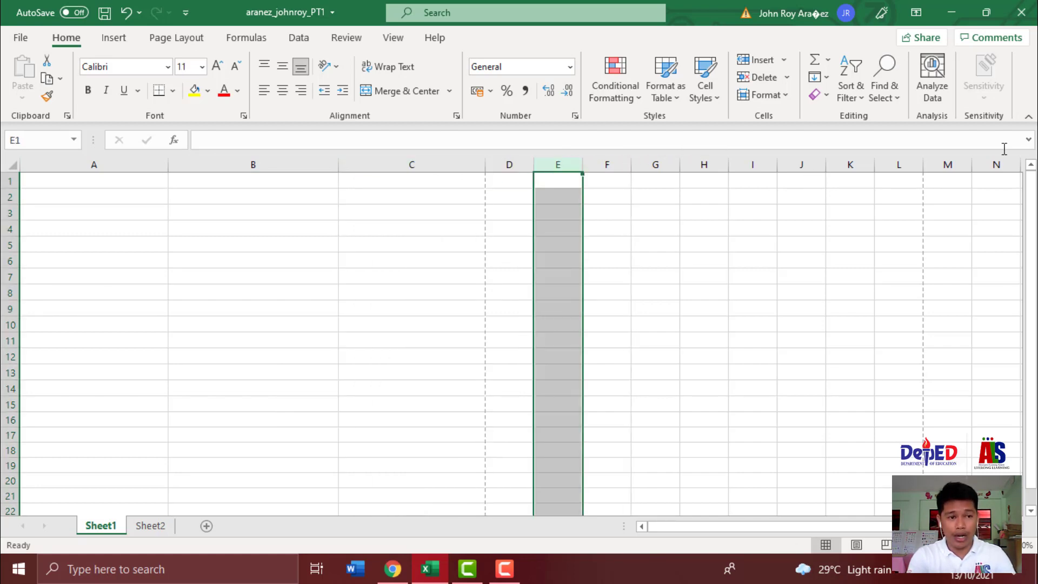
pyautogui.click(8, 181)
pyautogui.click(10, 197)
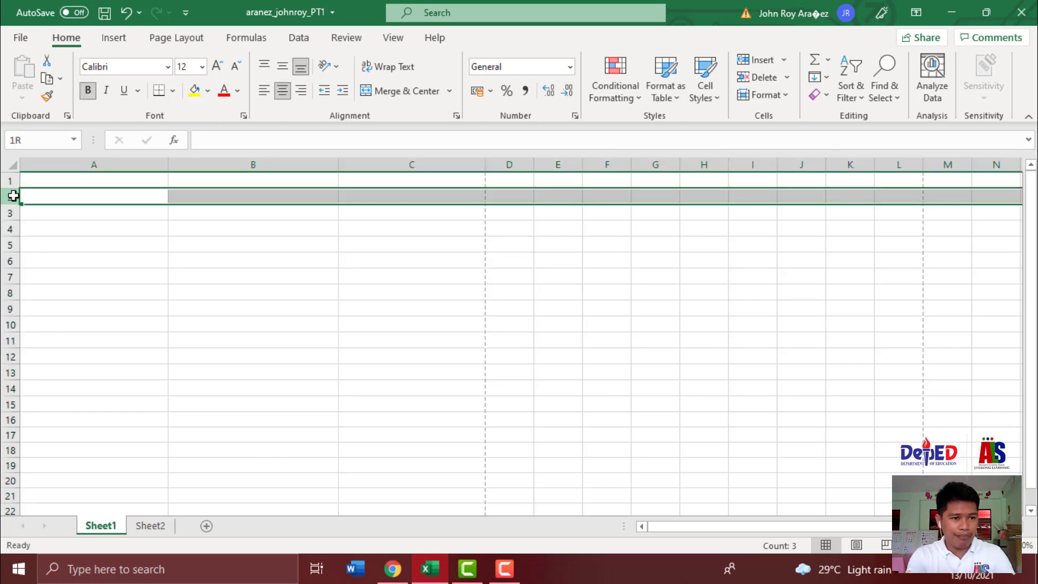
pyautogui.click(10, 213)
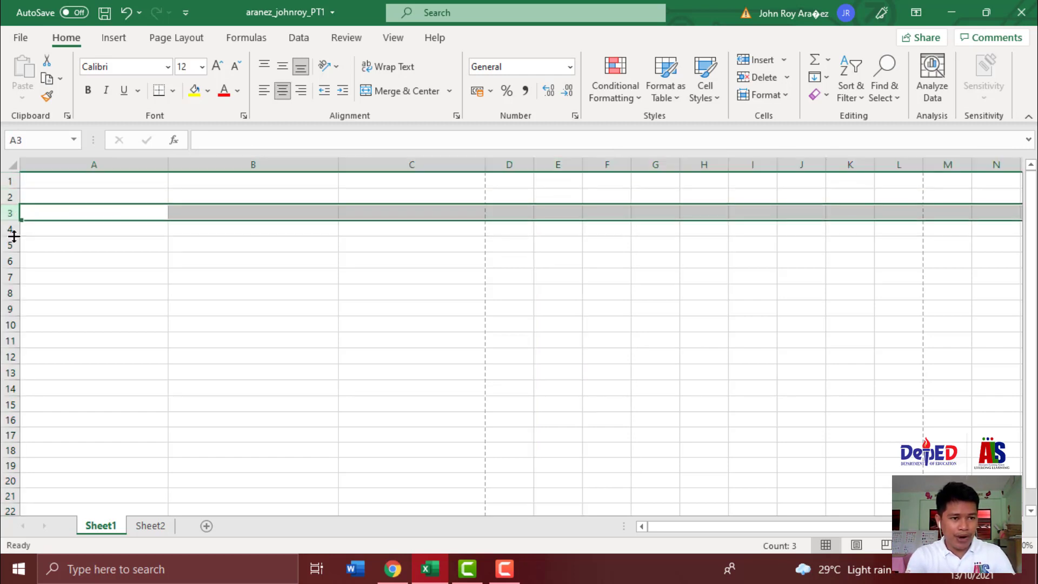
pyautogui.moveTo(11, 244); pyautogui.dragTo(13, 261)
pyautogui.click(12, 261)
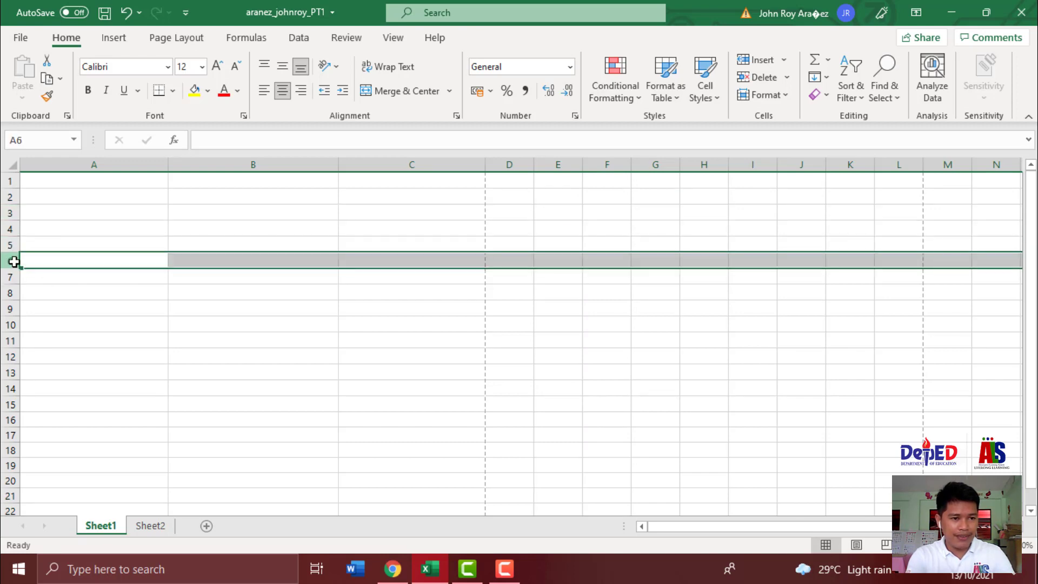
pyautogui.click(11, 277)
pyautogui.click(7, 295)
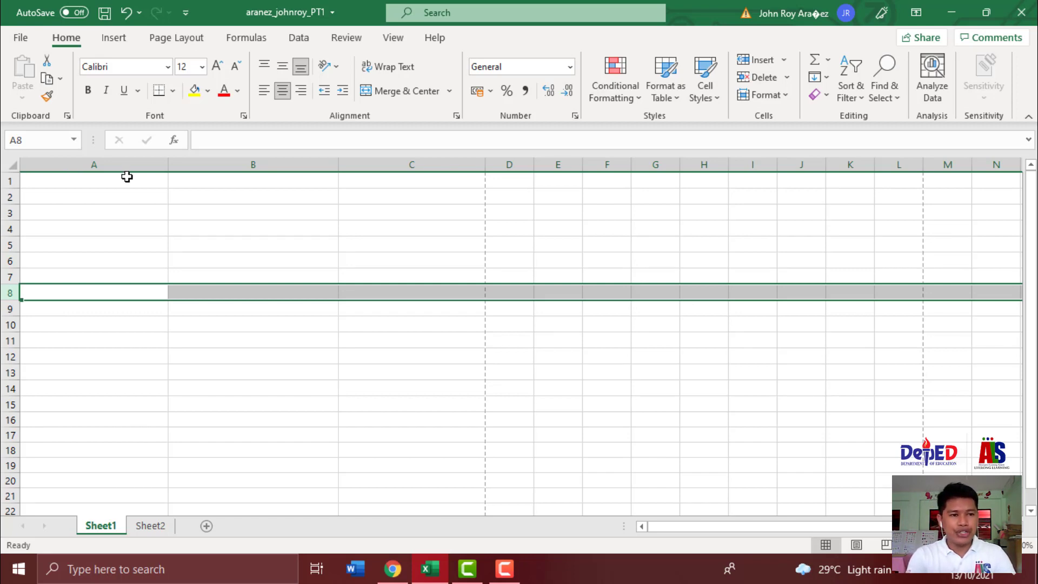
pyautogui.click(106, 166)
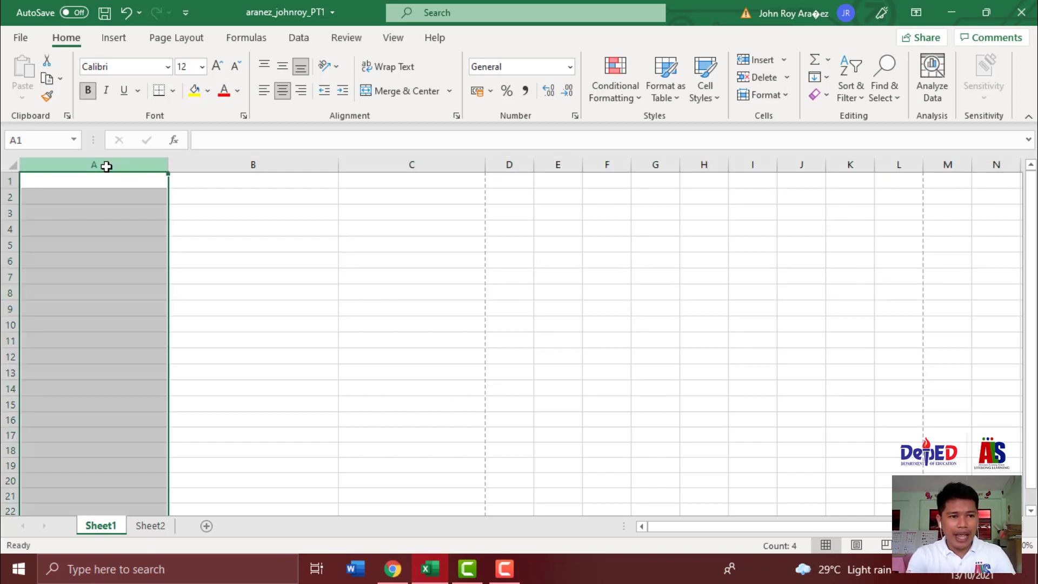
pyautogui.click(10, 181)
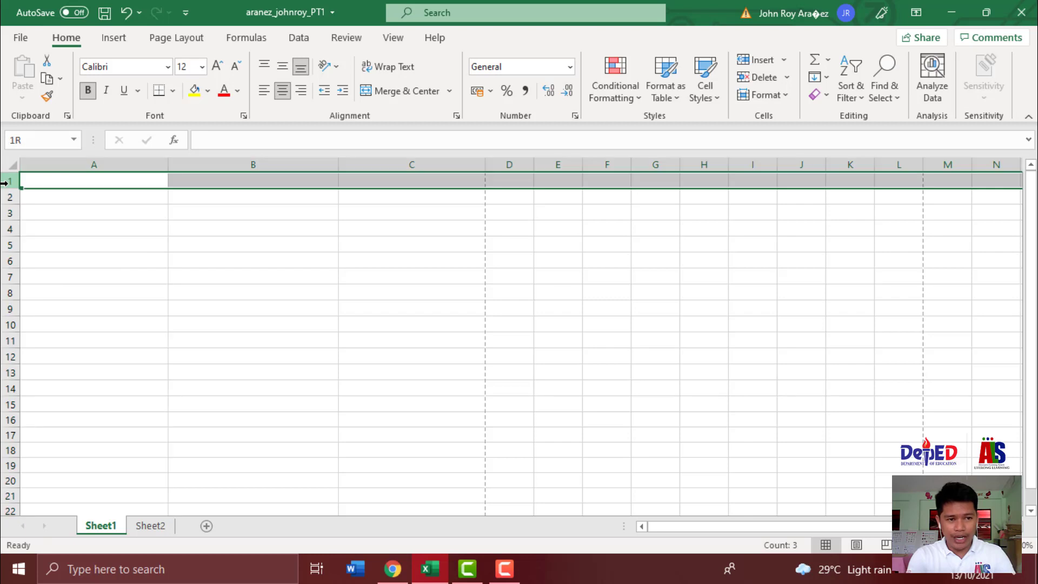
pyautogui.click(112, 161)
pyautogui.click(10, 181)
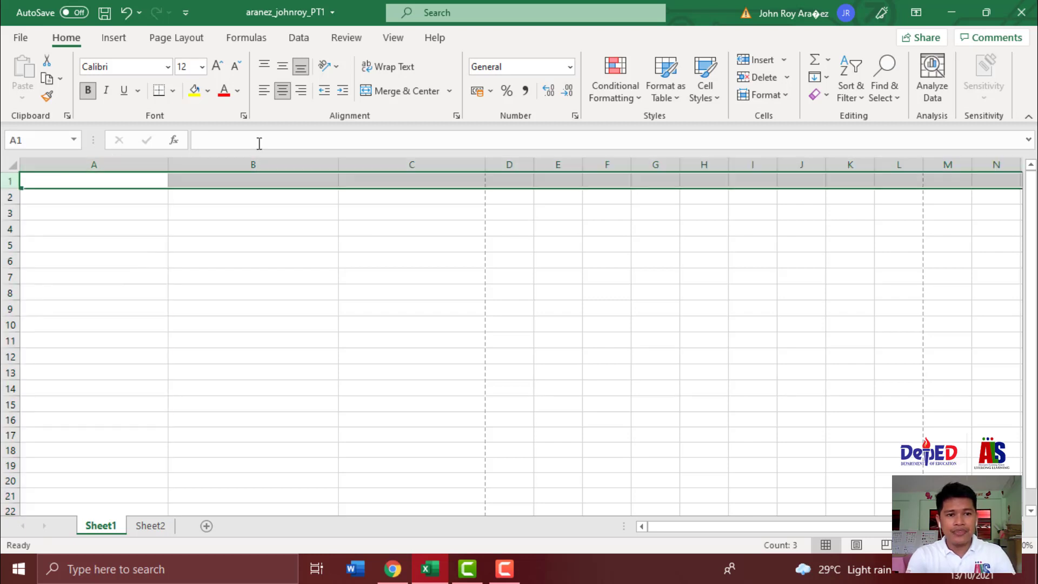
pyautogui.click(248, 160)
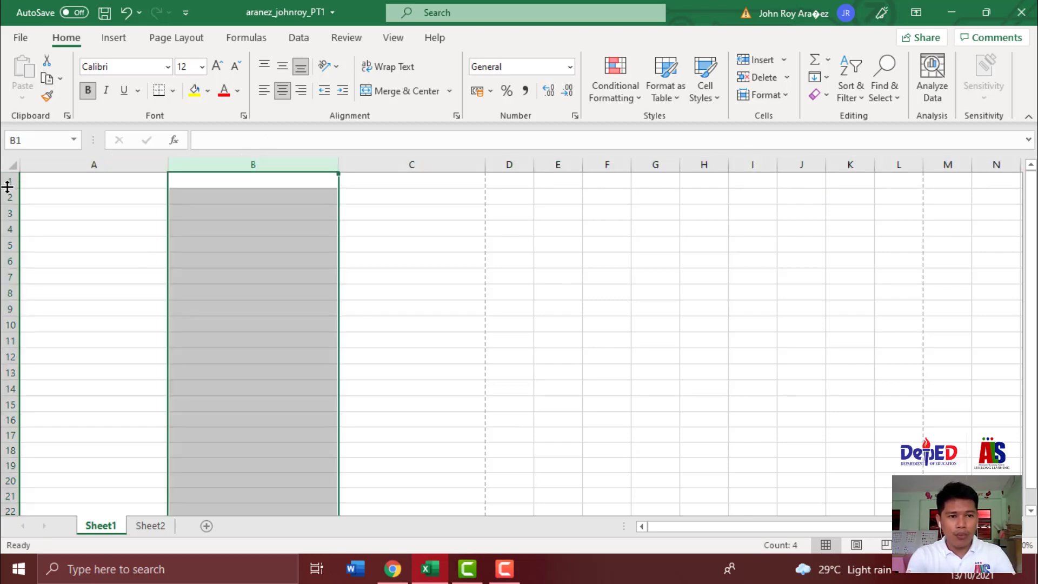
pyautogui.click(357, 164)
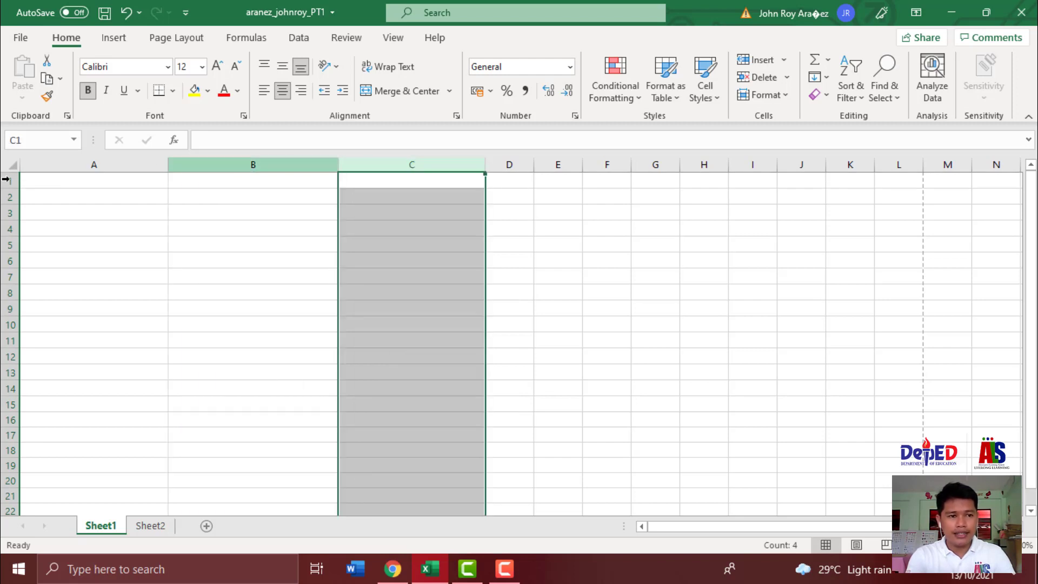
pyautogui.click(10, 183)
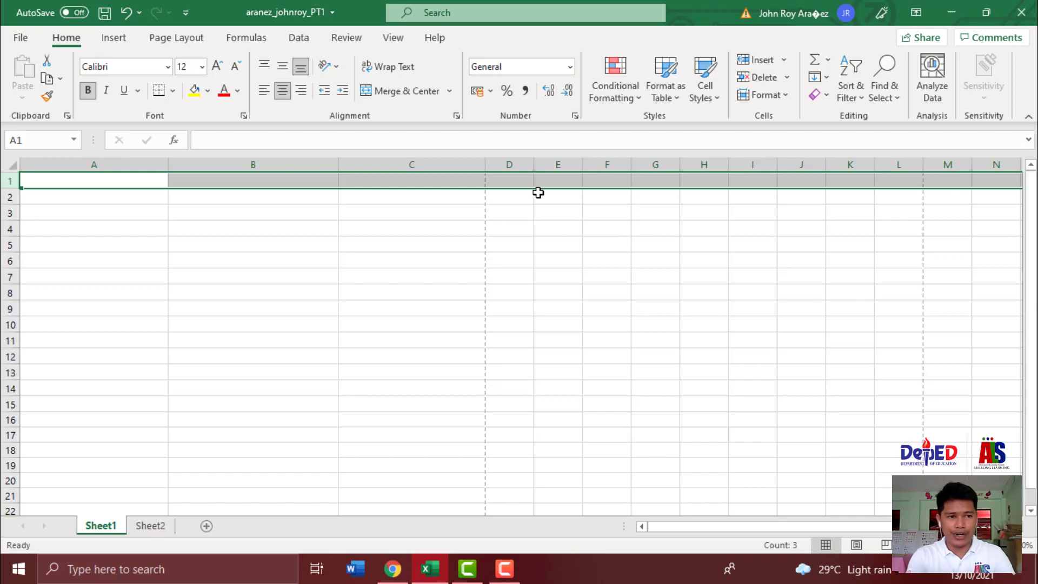
pyautogui.click(87, 196)
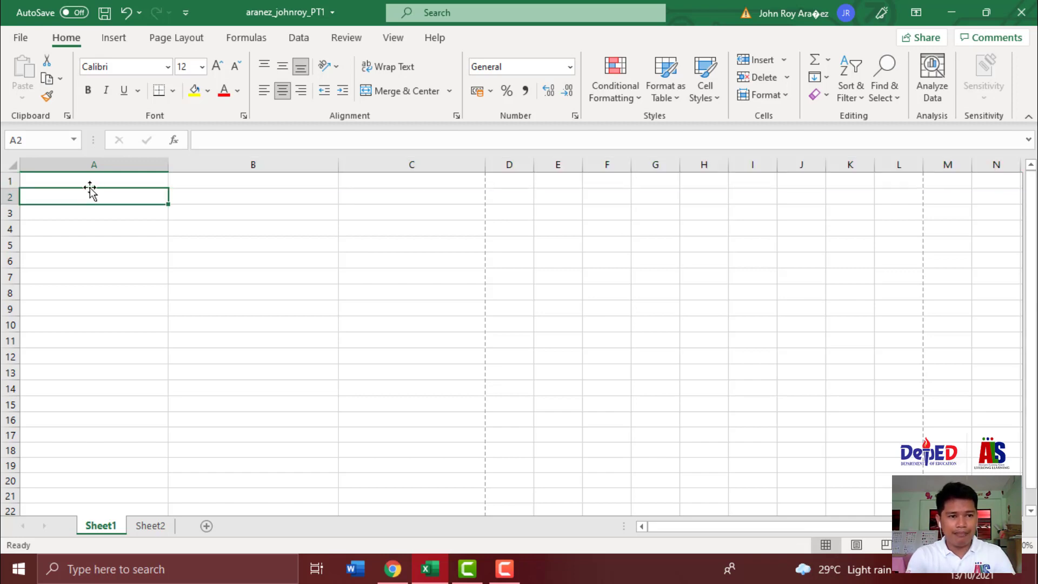
pyautogui.click(91, 163)
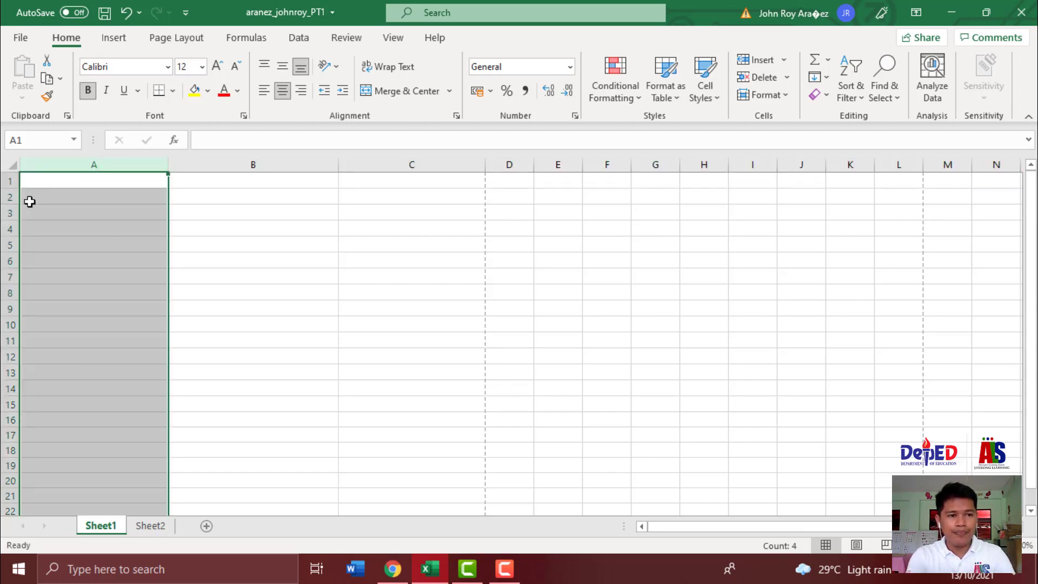
pyautogui.click(5, 198)
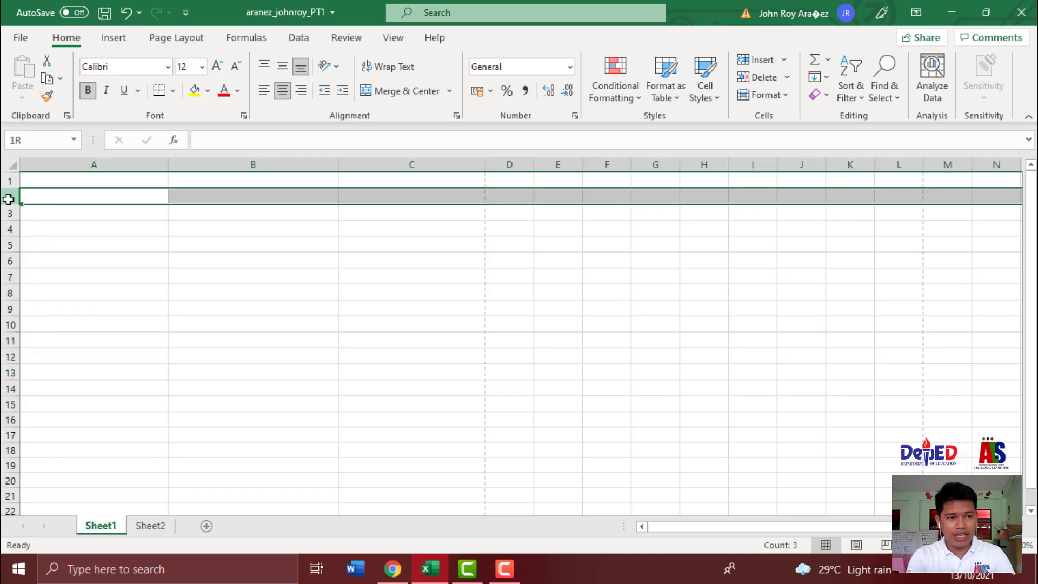
pyautogui.click(87, 165)
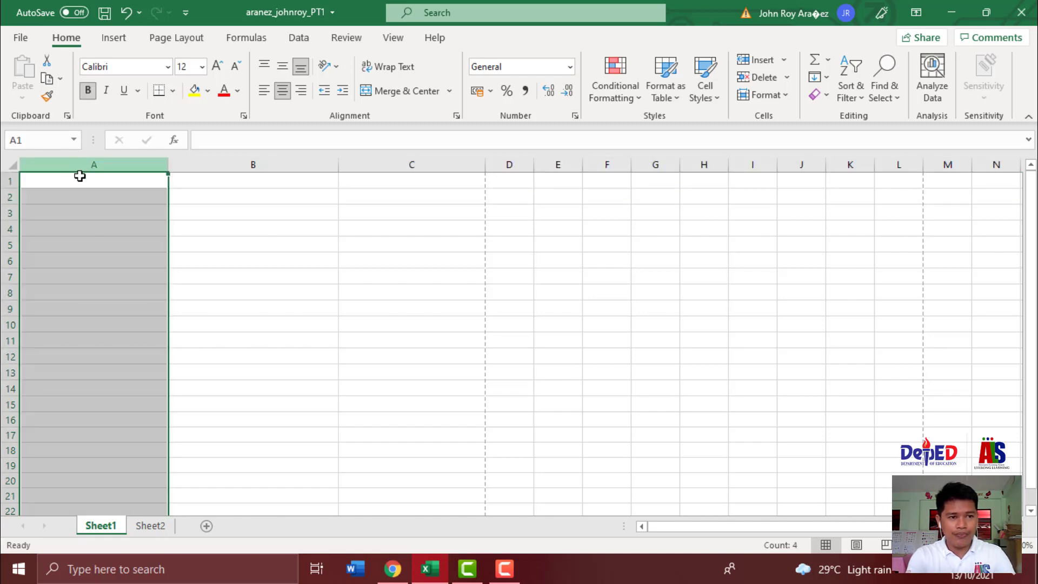
pyautogui.click(11, 205)
pyautogui.click(11, 229)
pyautogui.click(198, 292)
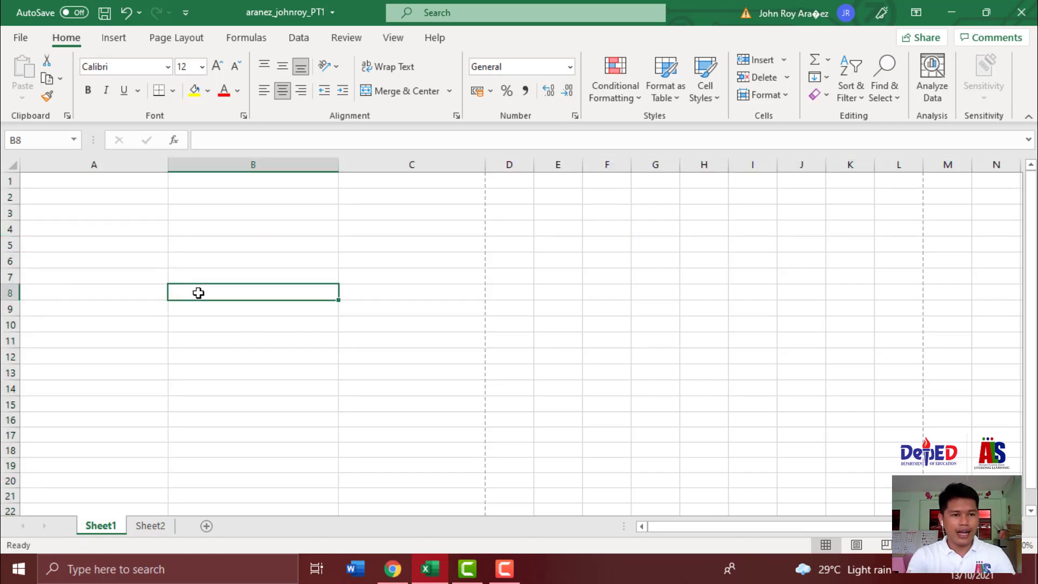
pyautogui.click(92, 183)
# - Type bold headers LAST NAME, FIRST NAME and MIDDLE INITIAL into A1–C1, correcting typos
pyautogui.hotkey('ctrl', 'b')
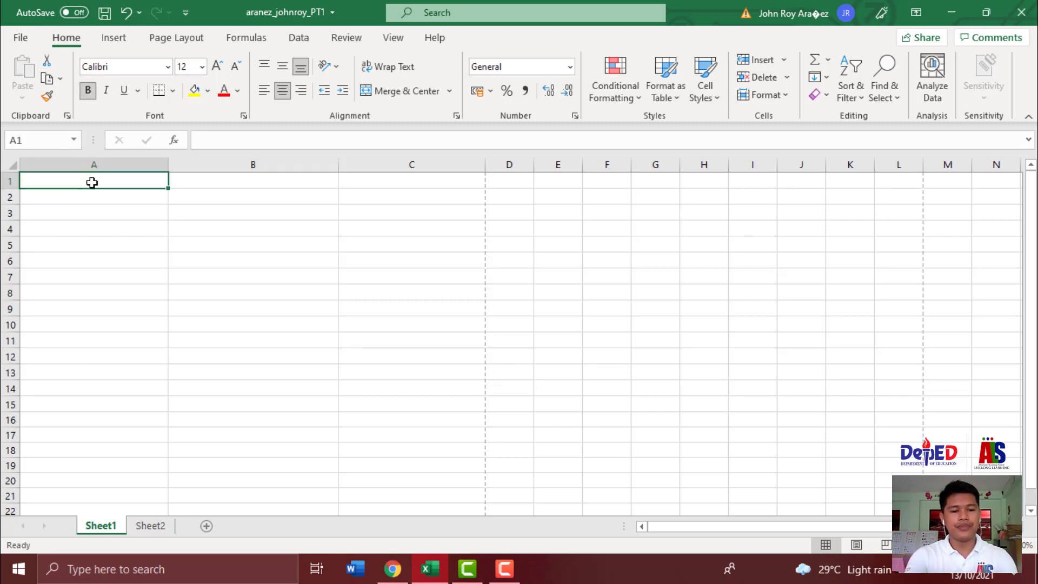
pyautogui.write('LAST NAME')
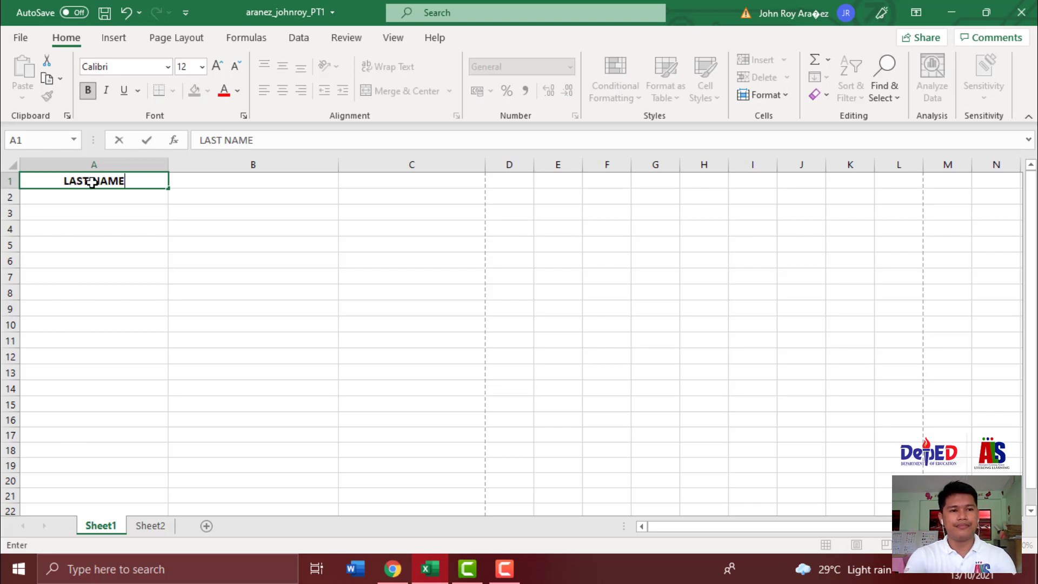
pyautogui.press('Tab')
pyautogui.write('FIRST')
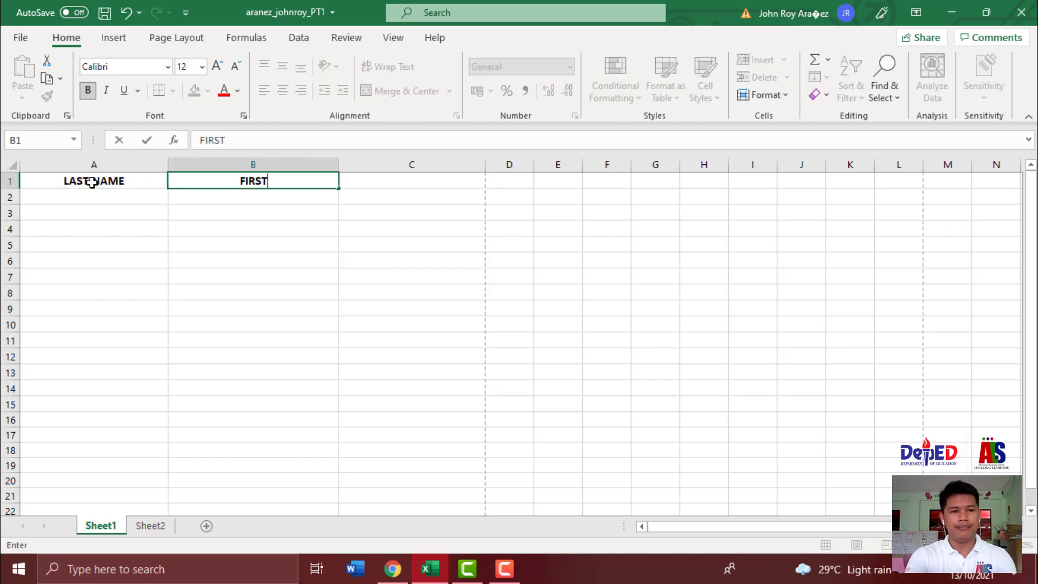
pyautogui.write(' NAME')
pyautogui.press('Tab')
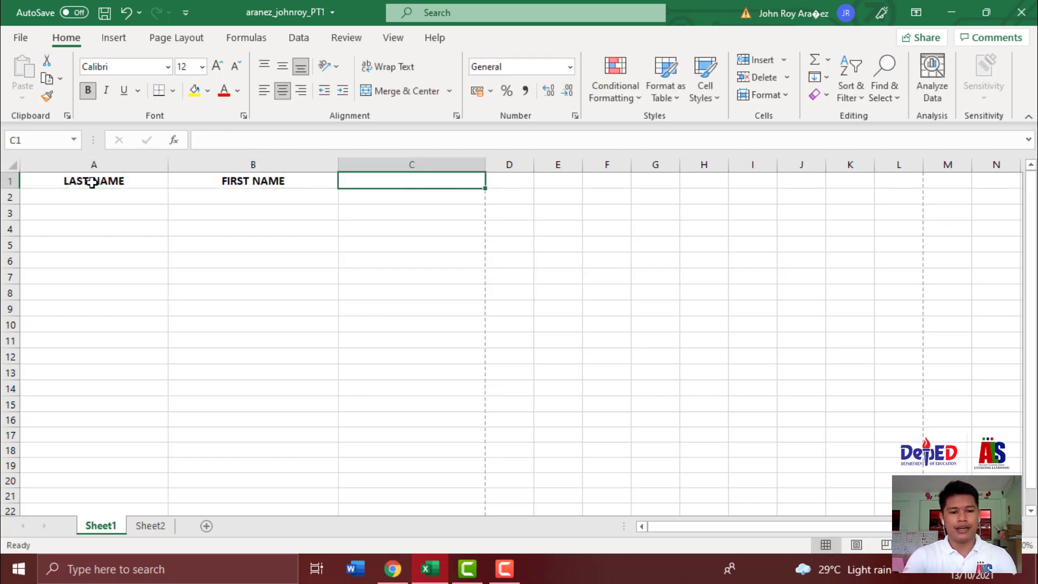
pyautogui.write('MIDDLE ITIN')
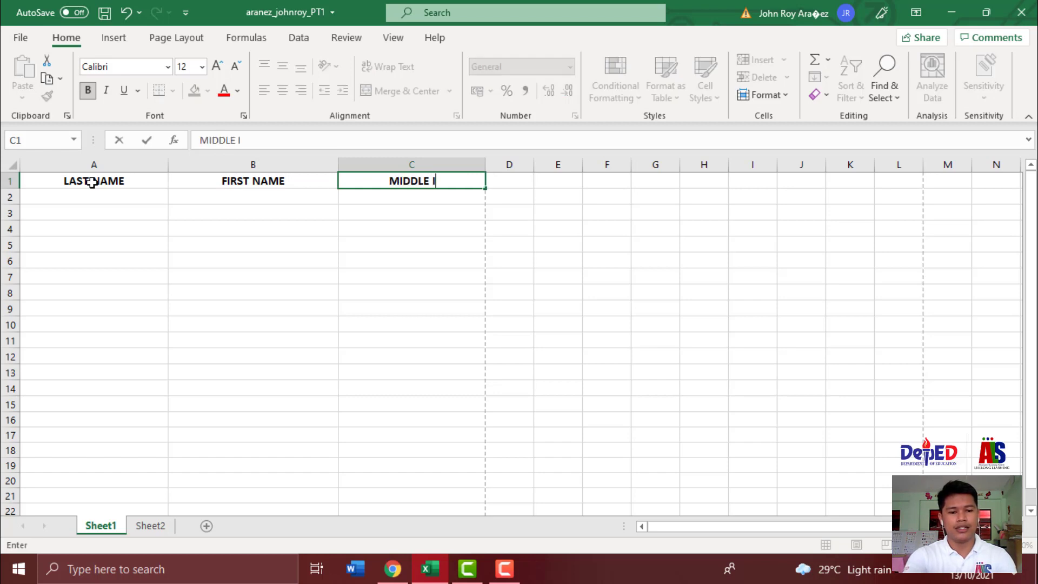
pyautogui.press('BackSpace')
pyautogui.press('BackSpace')
pyautogui.write('IAL')
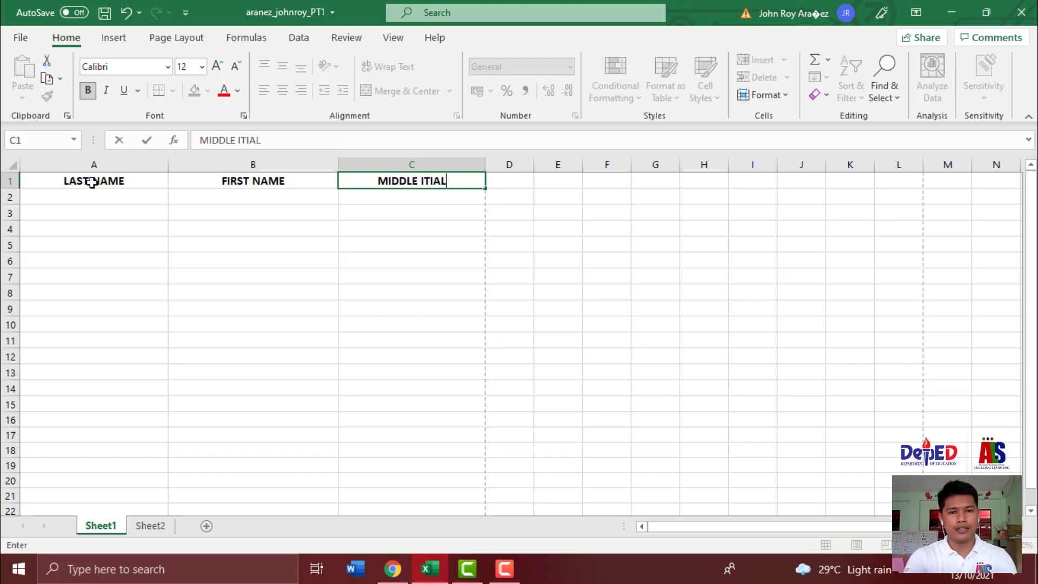
pyautogui.press('BackSpace')
pyautogui.press('BackSpace')
pyautogui.press('BackSpace')
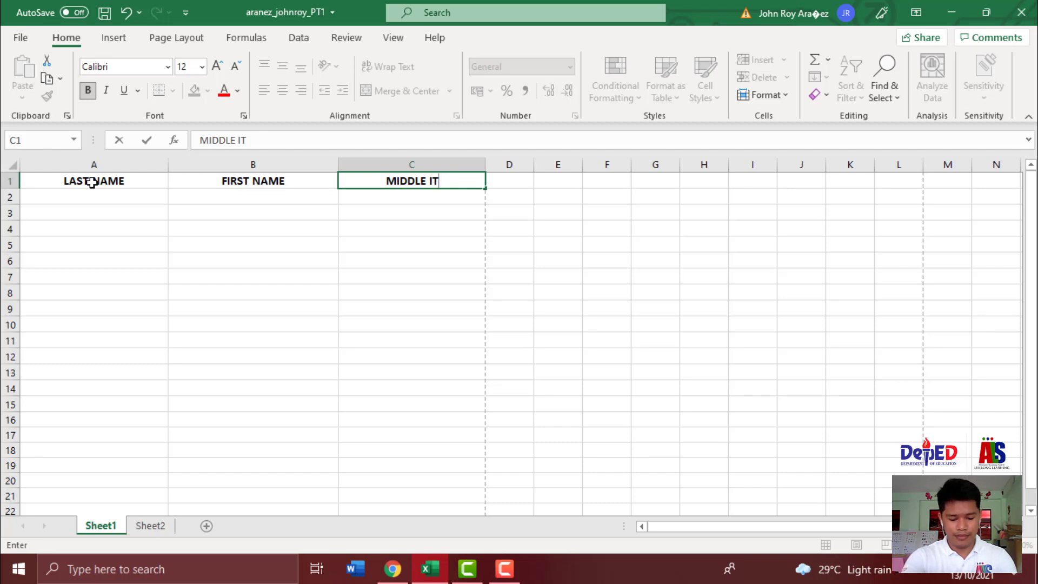
pyautogui.write('I')
pyautogui.press('BackSpace')
pyautogui.press('BackSpace')
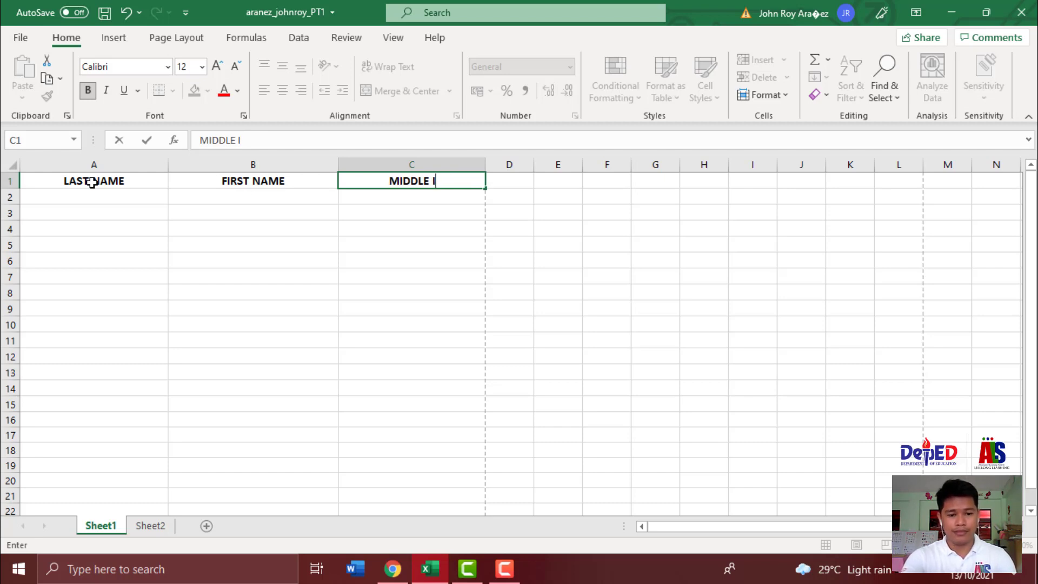
pyautogui.write('NITIAL')
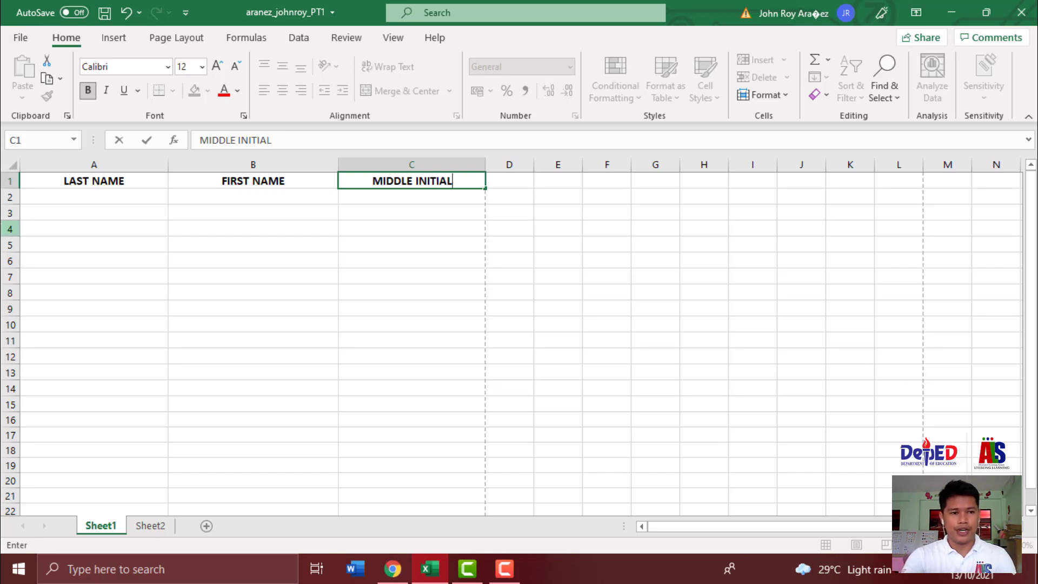
# - Enter the first person's last, first and middle names in cells A2–C2
pyautogui.click(108, 200)
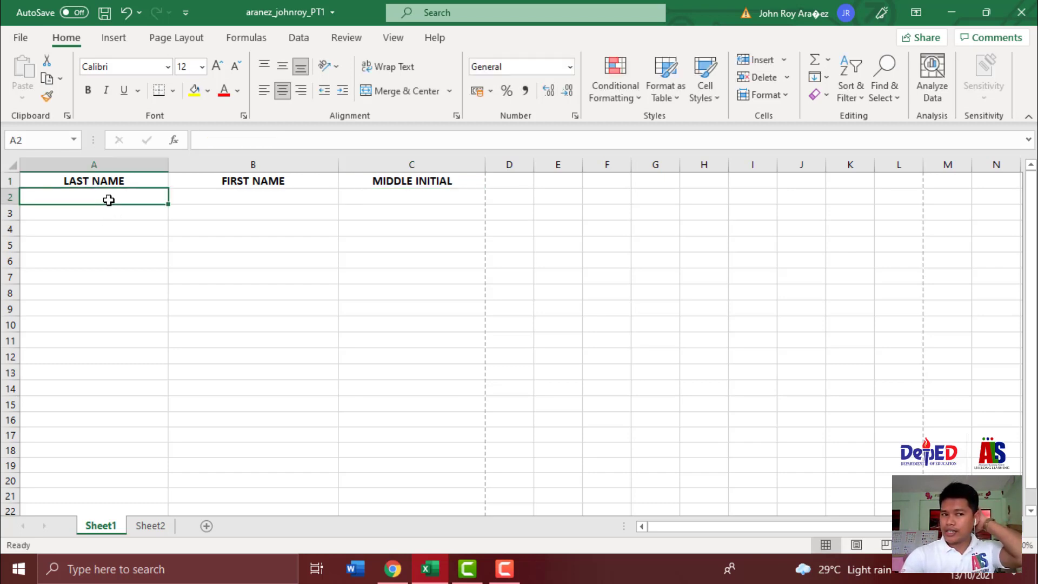
pyautogui.click(103, 165)
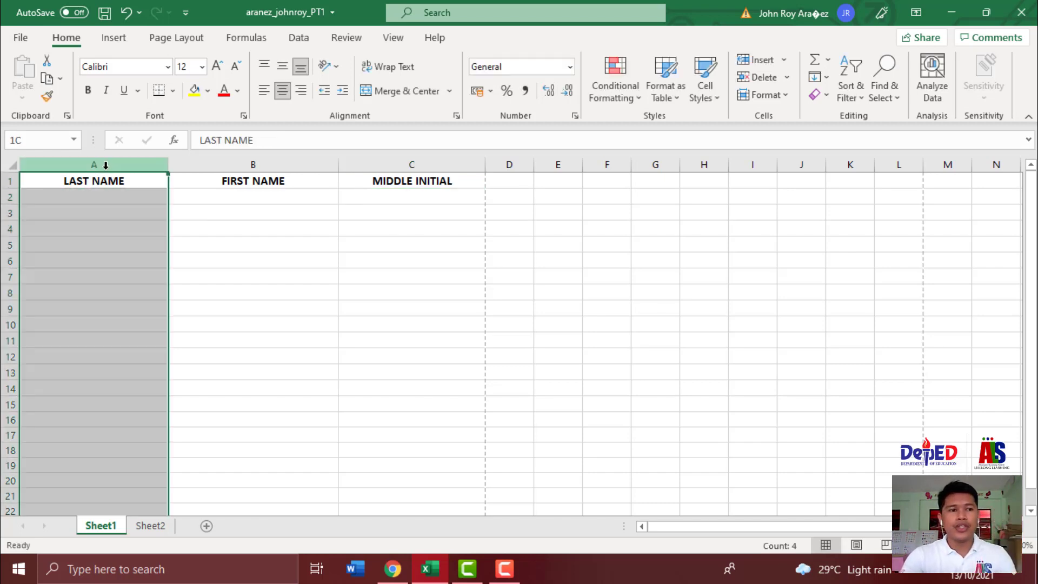
pyautogui.click(11, 197)
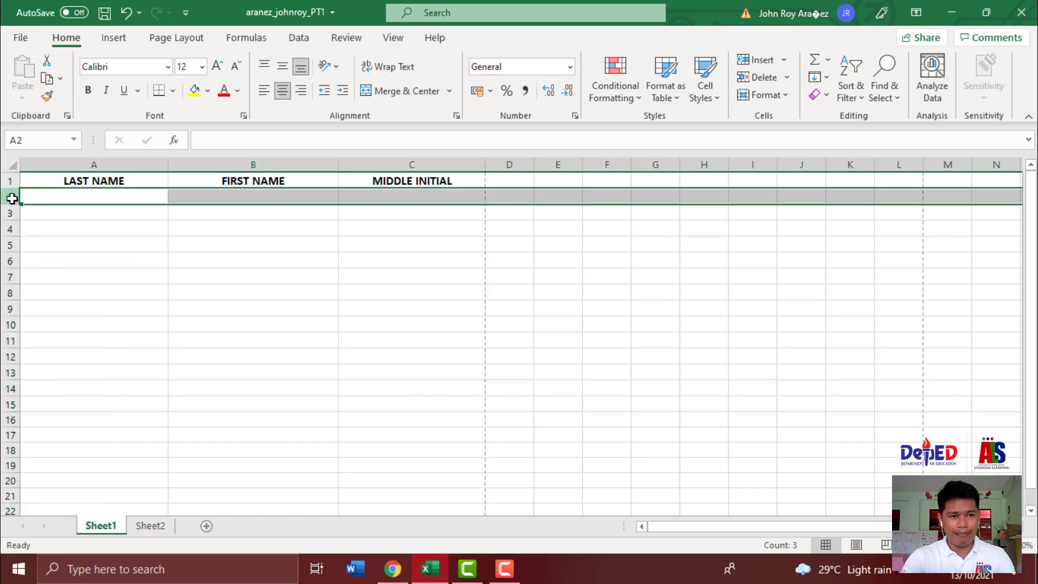
pyautogui.click(63, 199)
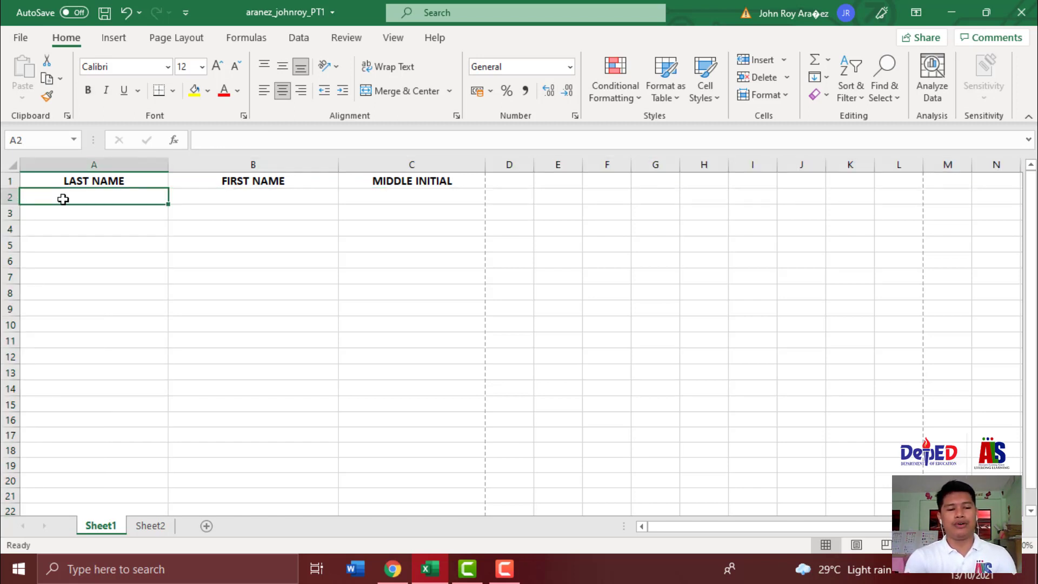
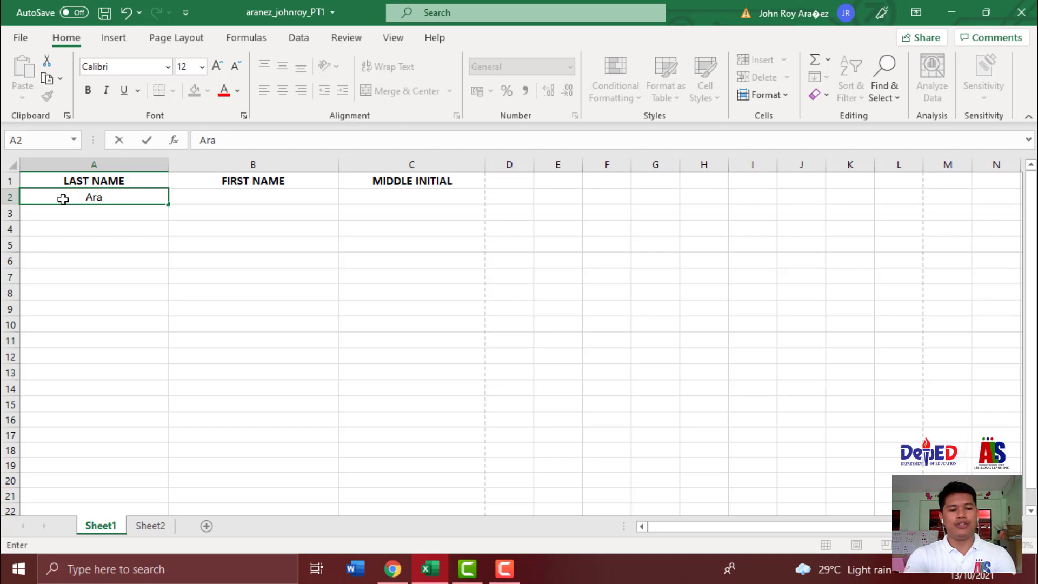
pyautogui.press('Tab')
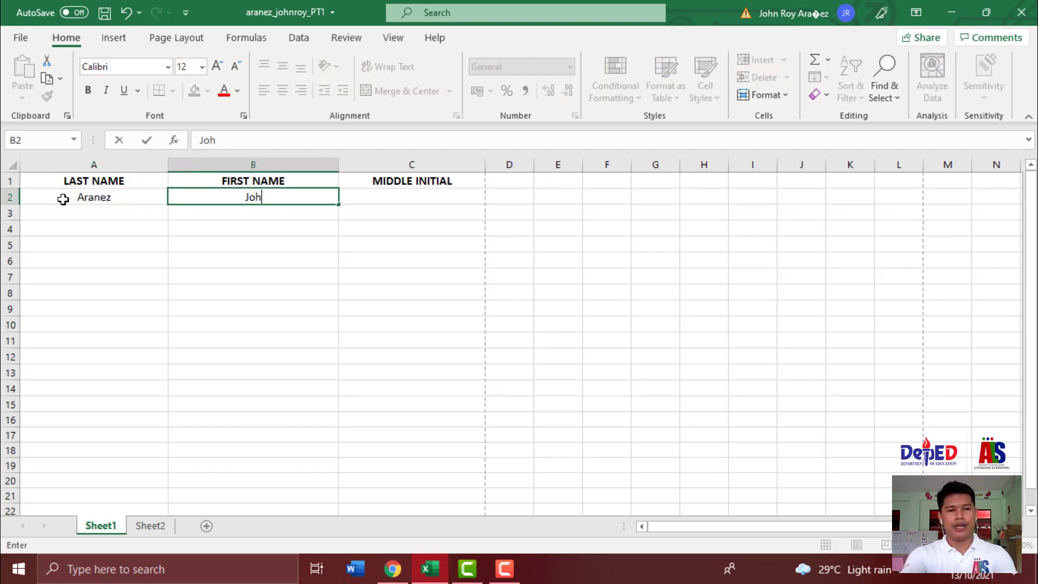
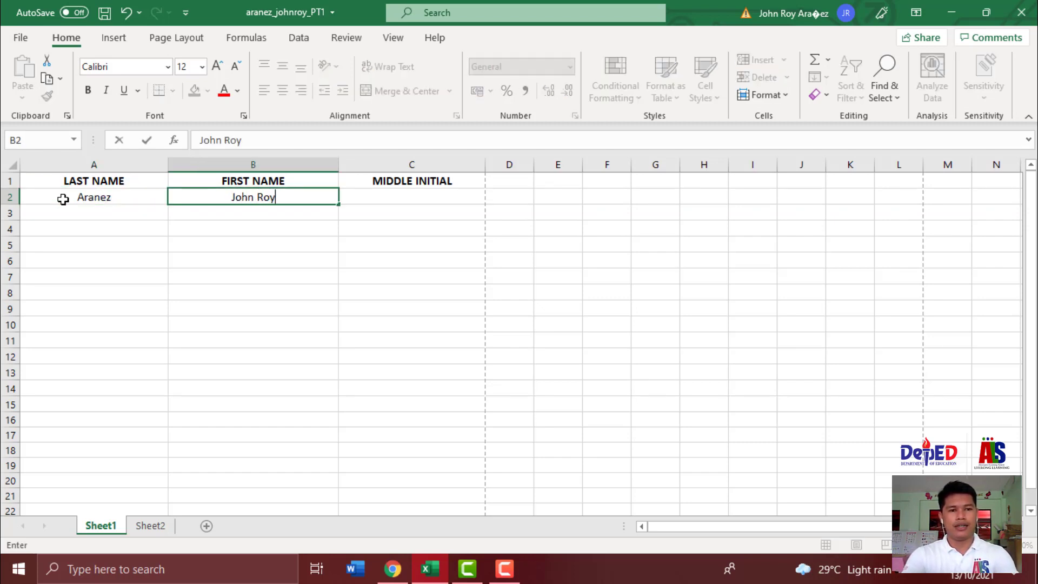
pyautogui.press('Tab')
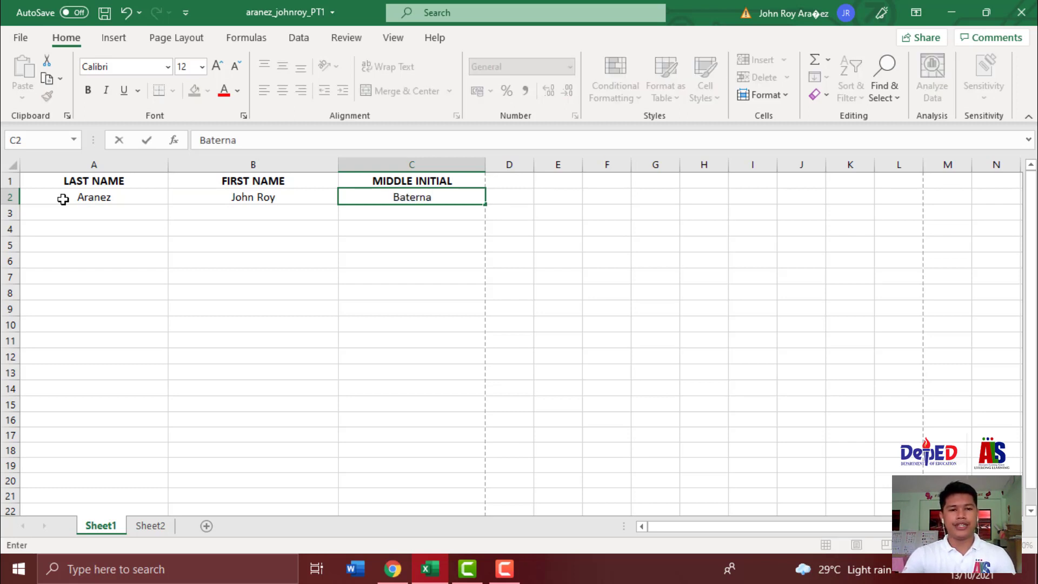
pyautogui.press('Return')
# - Move the selection back to cell A3, ready for the next last name
pyautogui.press('Left')
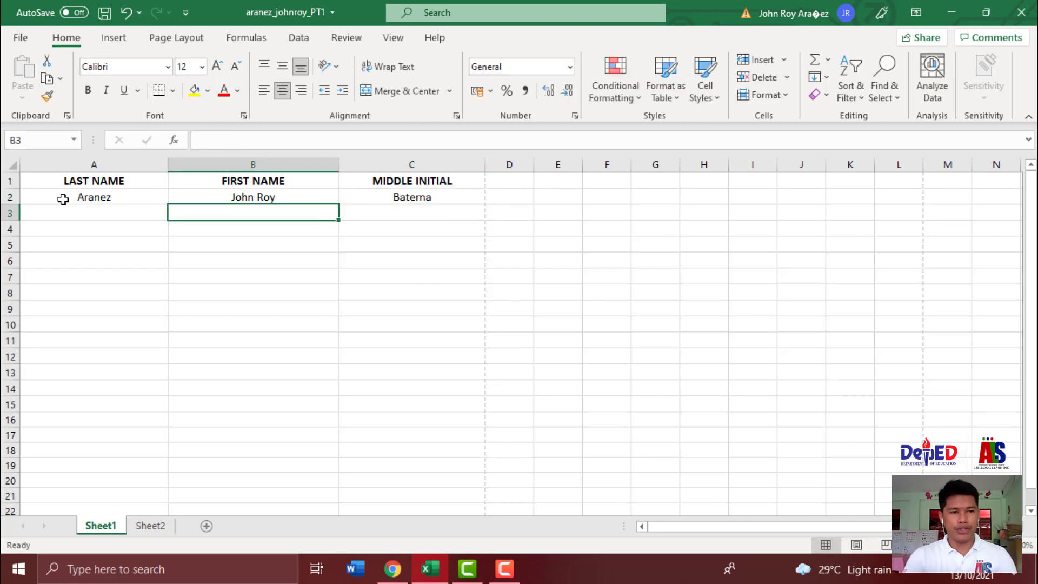
pyautogui.press('Left')
pyautogui.click(86, 163)
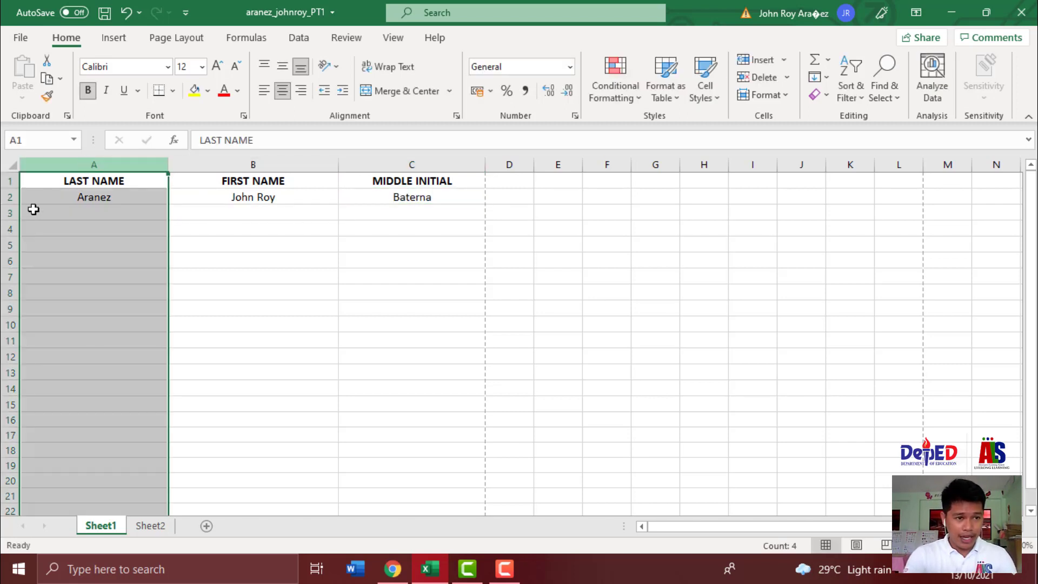
pyautogui.click(11, 213)
pyautogui.click(76, 216)
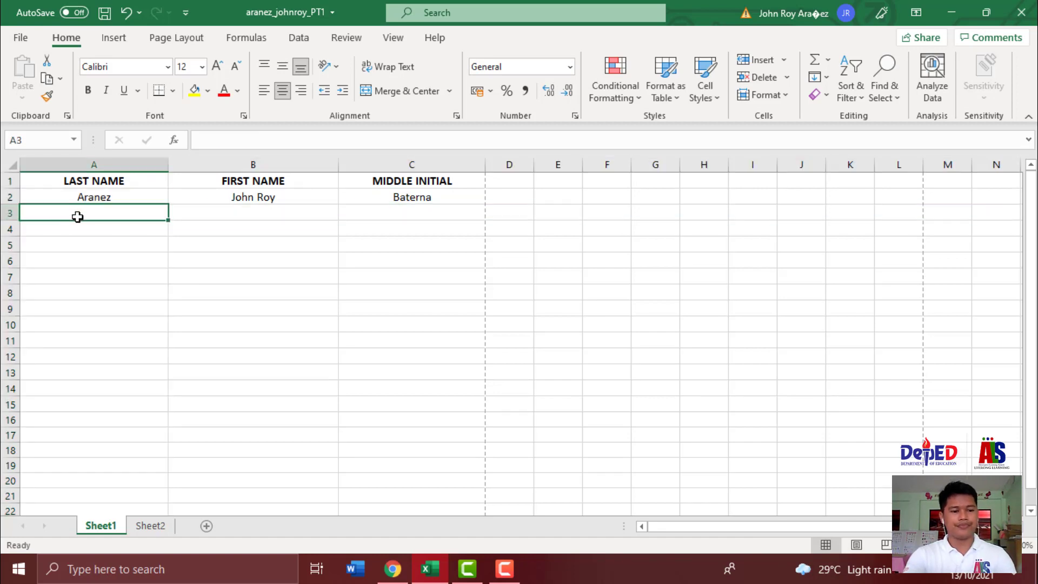
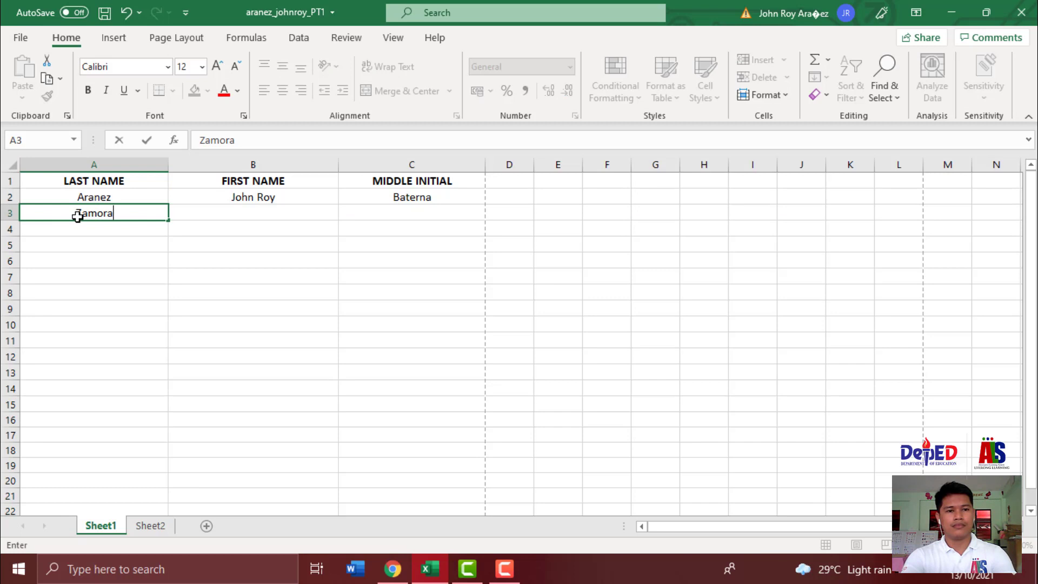
# - Enter the second person's last, first and middle names in row 3
pyautogui.press('Tab')
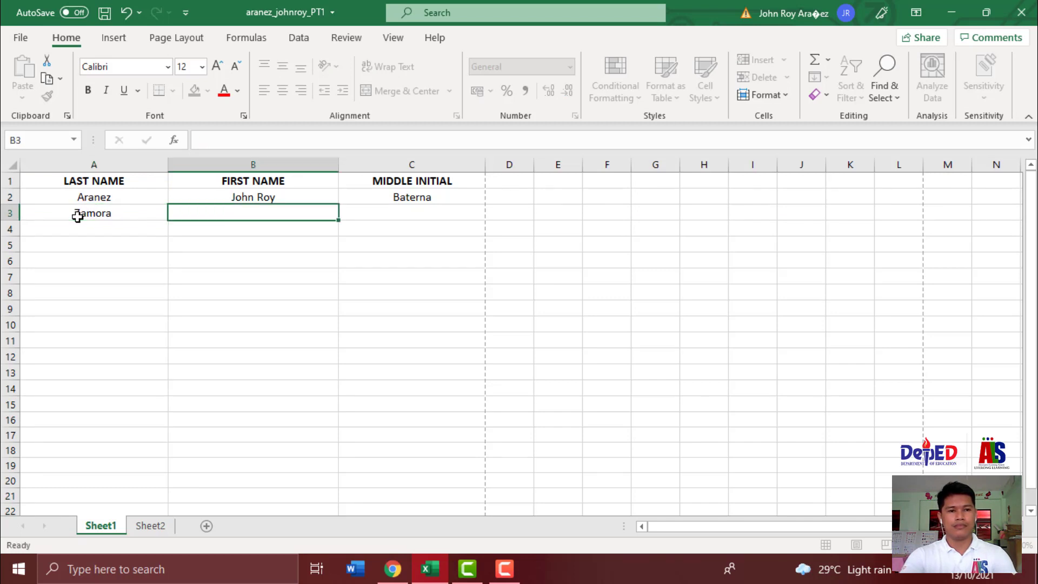
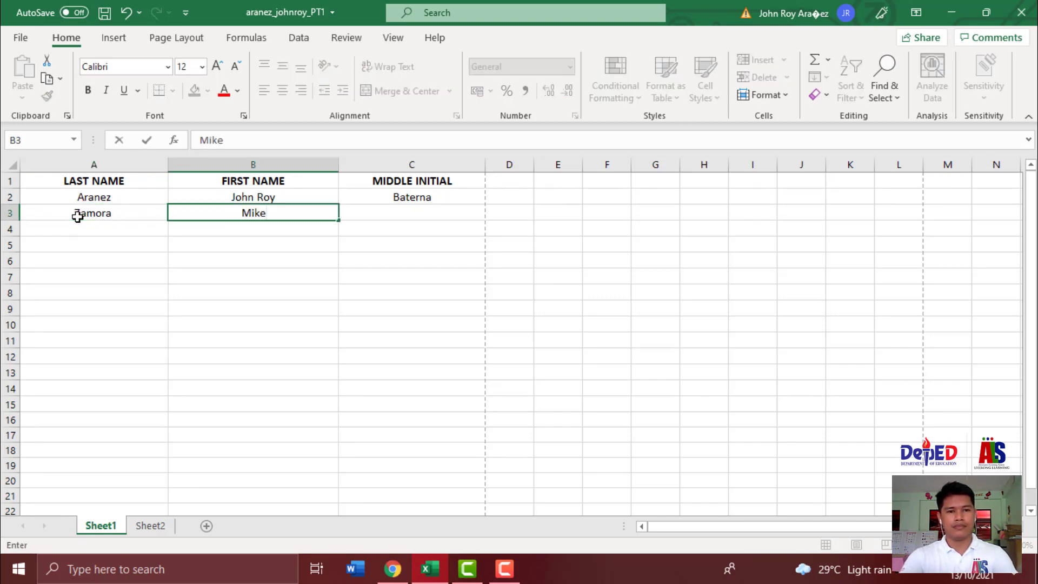
pyautogui.press('Up')
pyautogui.press('Right')
pyautogui.press('Down')
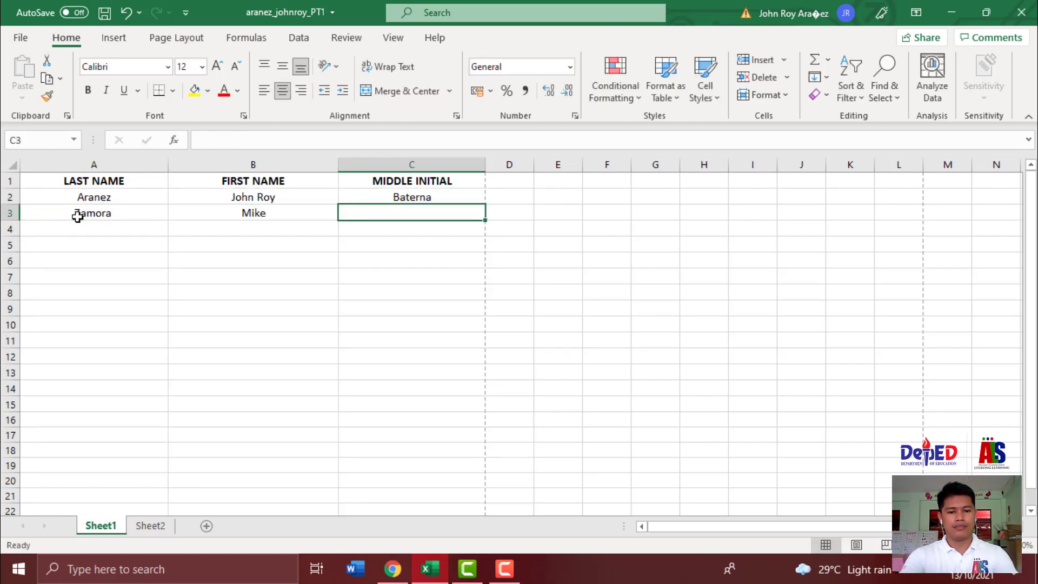
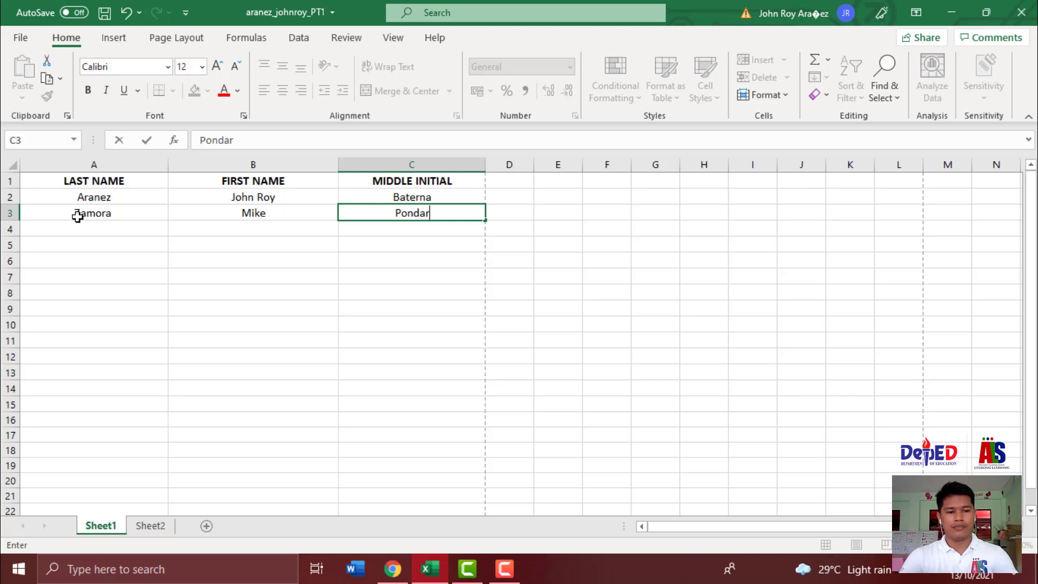
pyautogui.press('Return')
pyautogui.press('Left')
pyautogui.press('Left')
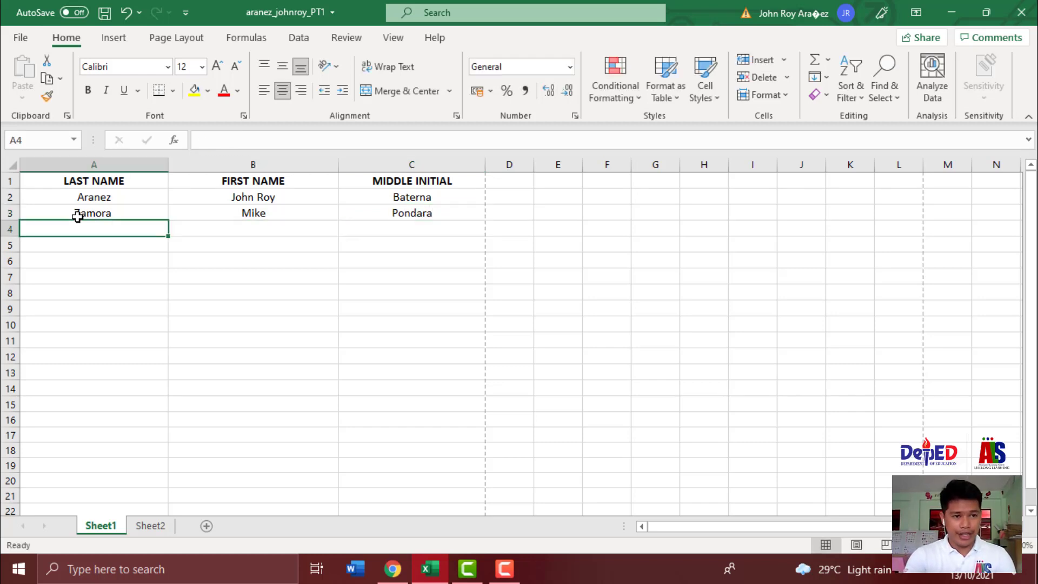
# - Enter the third person's last, first and middle names in cells A4–C4
pyautogui.click(12, 230)
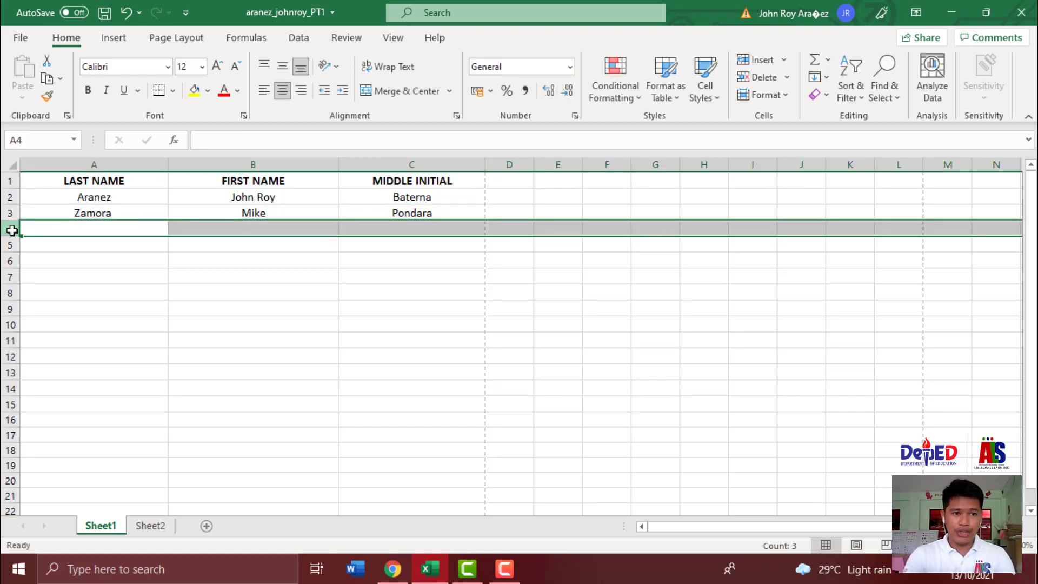
pyautogui.click(93, 164)
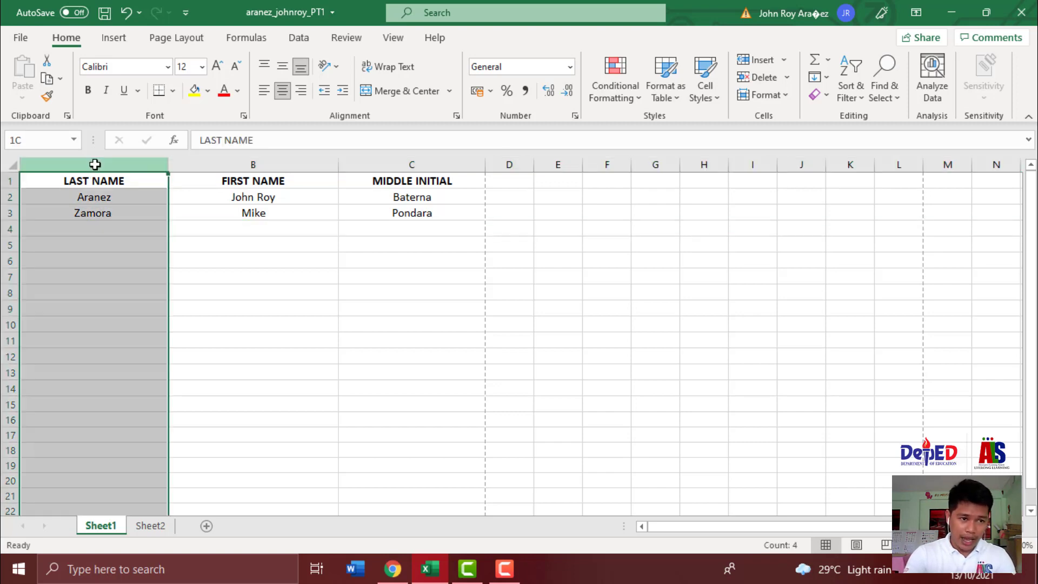
pyautogui.click(12, 232)
pyautogui.click(94, 226)
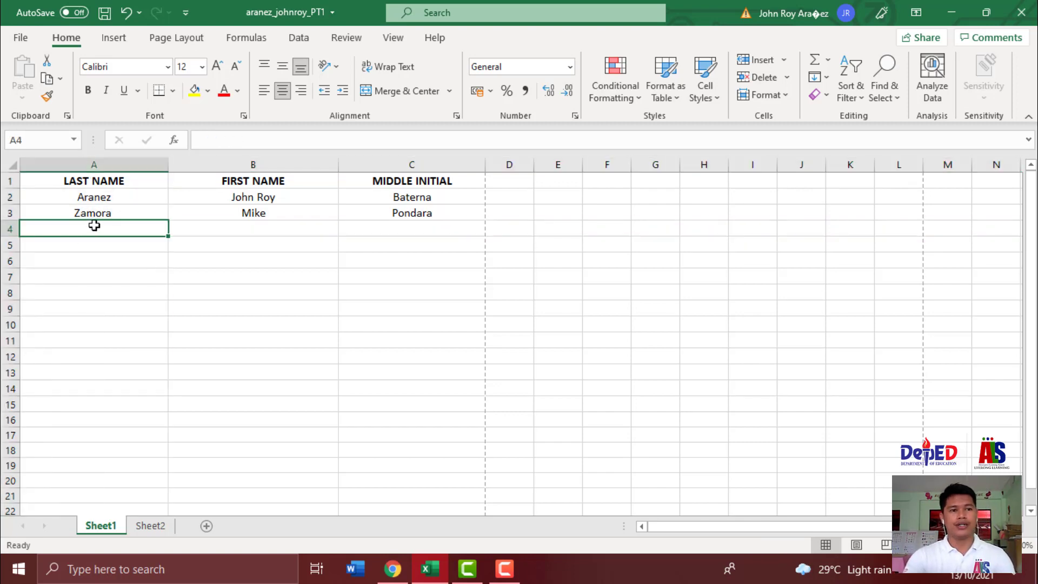
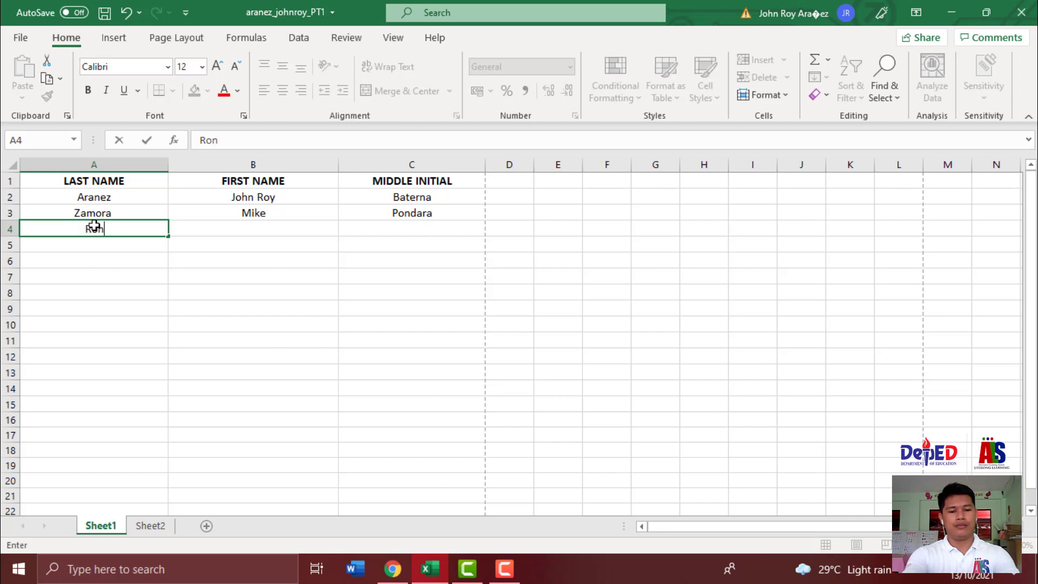
pyautogui.press('Tab')
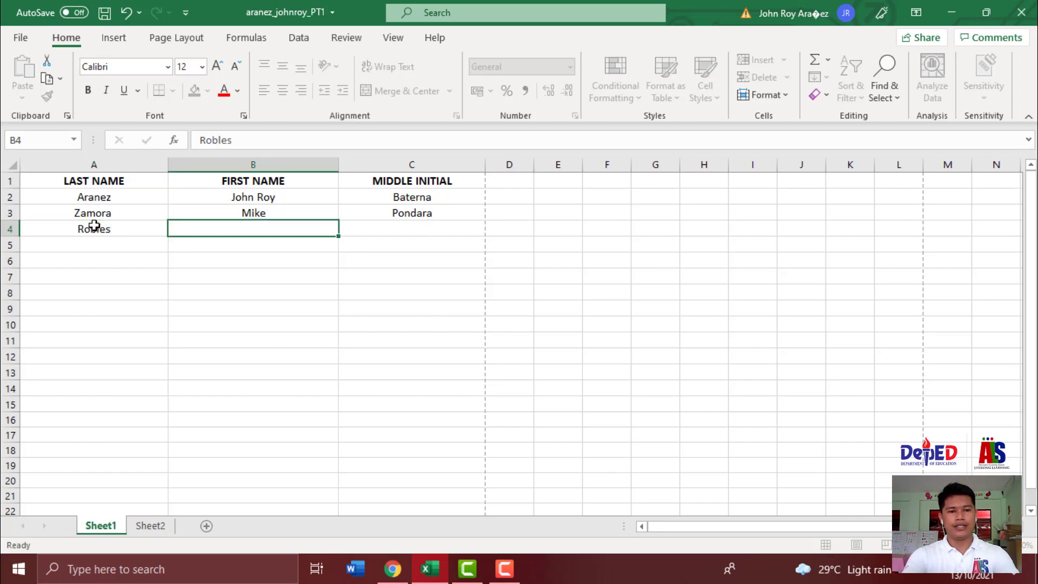
pyautogui.press('Tab')
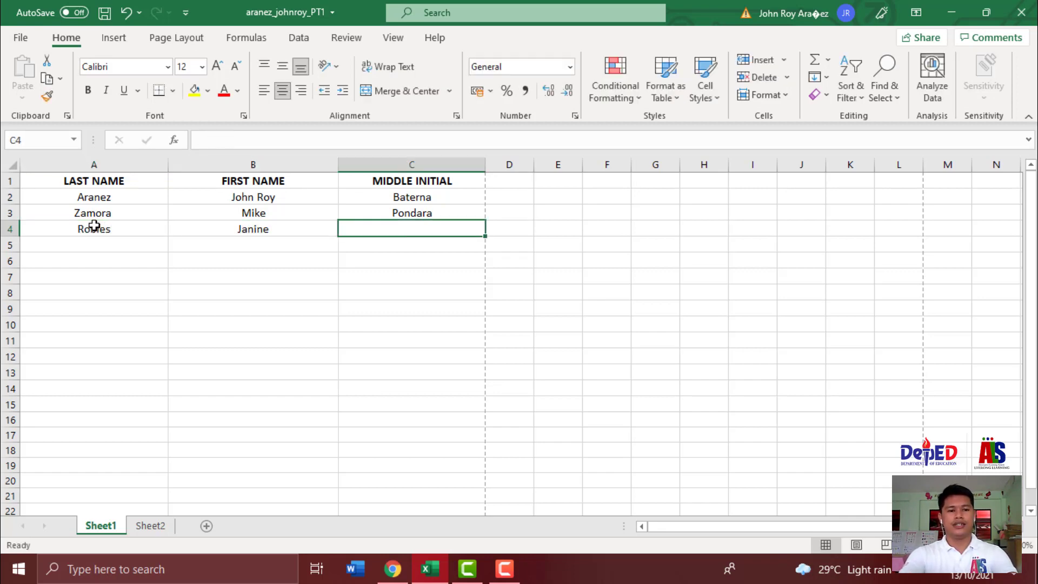
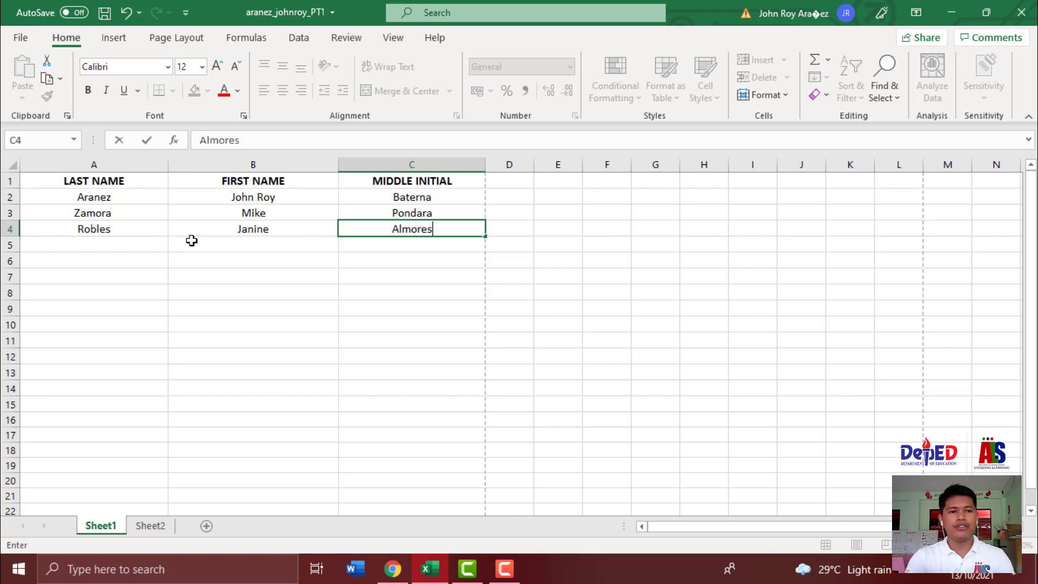
pyautogui.click(290, 388)
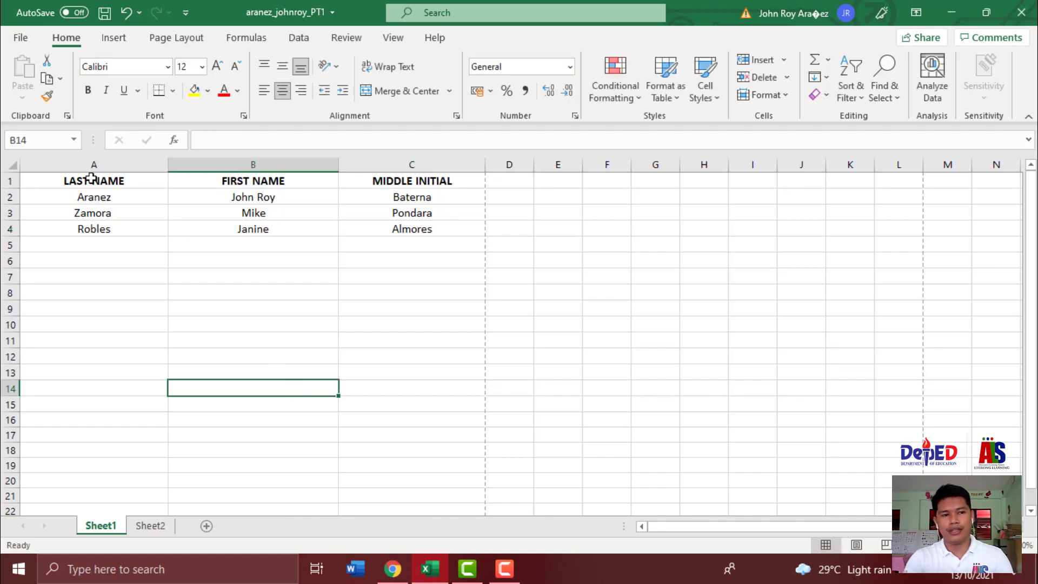
# - Select columns A, B and C to check the entries, then clear the selection
pyautogui.click(88, 161)
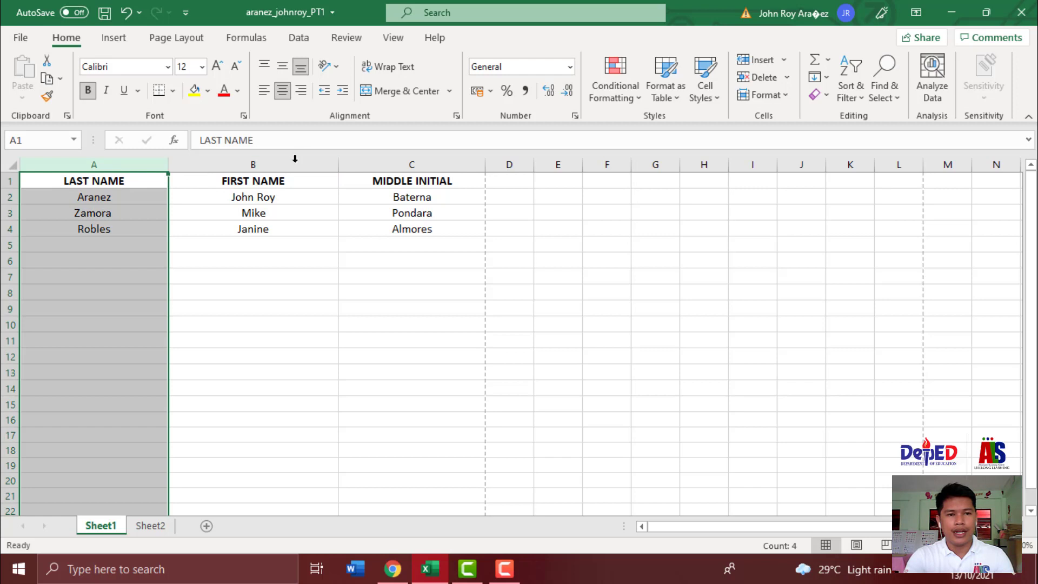
pyautogui.click(275, 162)
pyautogui.click(401, 163)
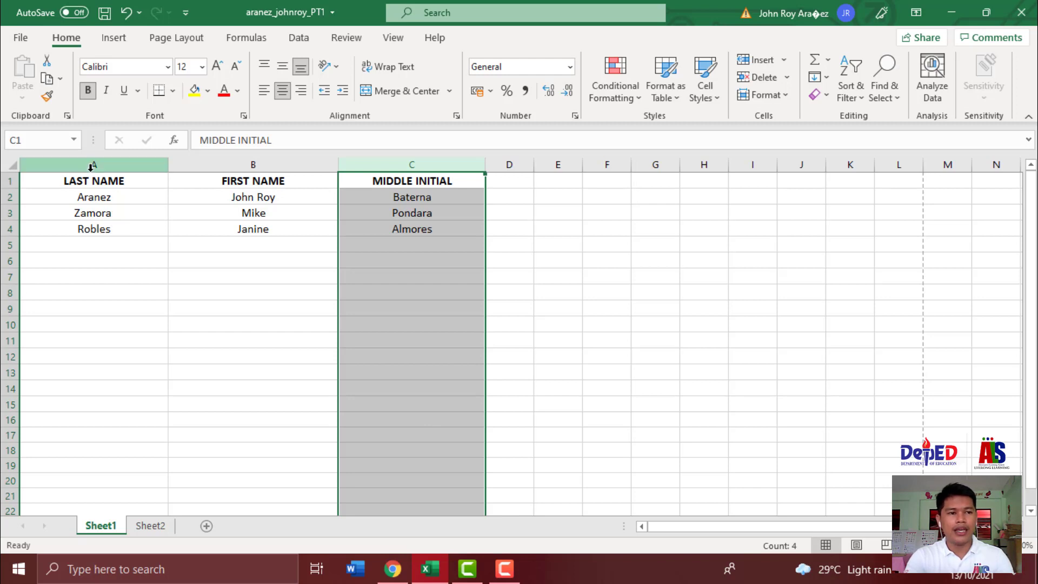
pyautogui.click(292, 378)
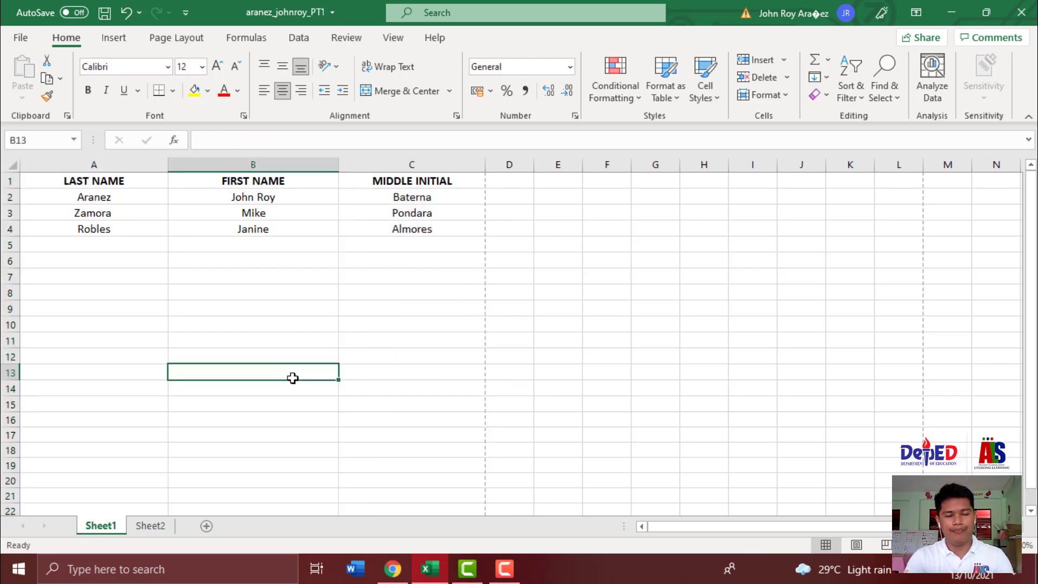
pyautogui.click(542, 357)
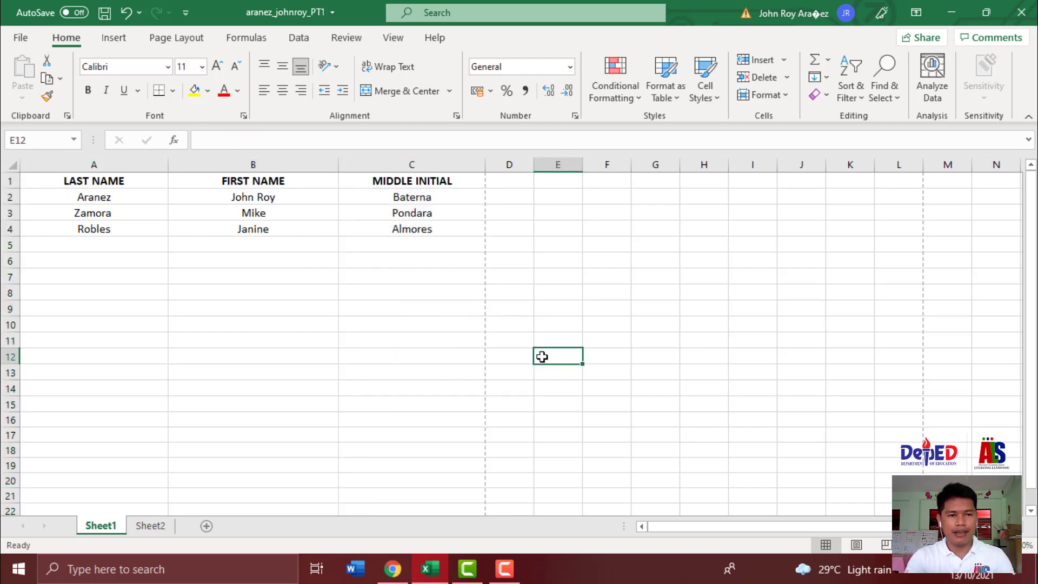
# - Save the workbook in Documents as an Excel Workbook, replacing the existing file
pyautogui.click(21, 39)
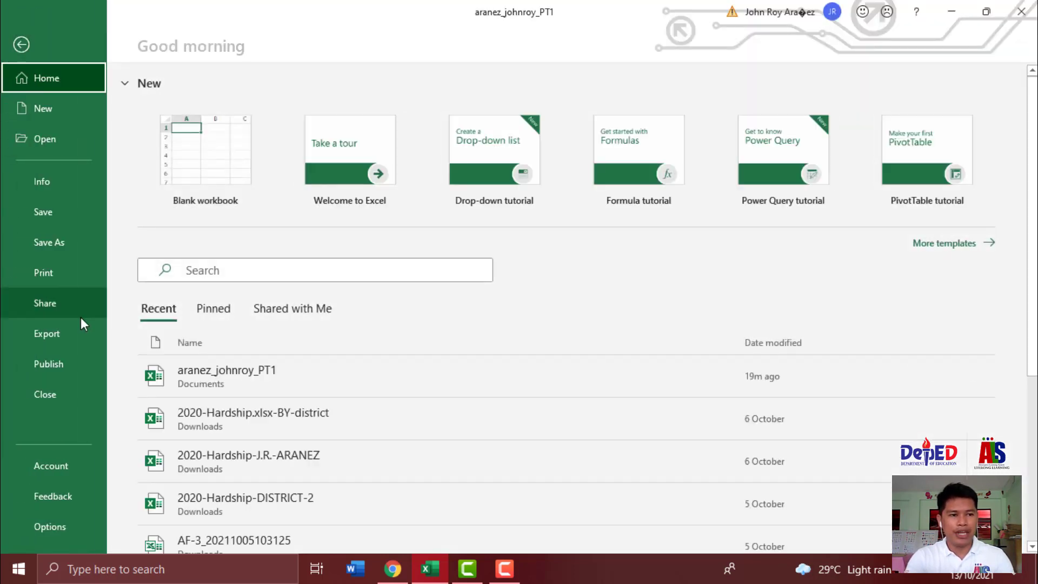
pyautogui.click(66, 250)
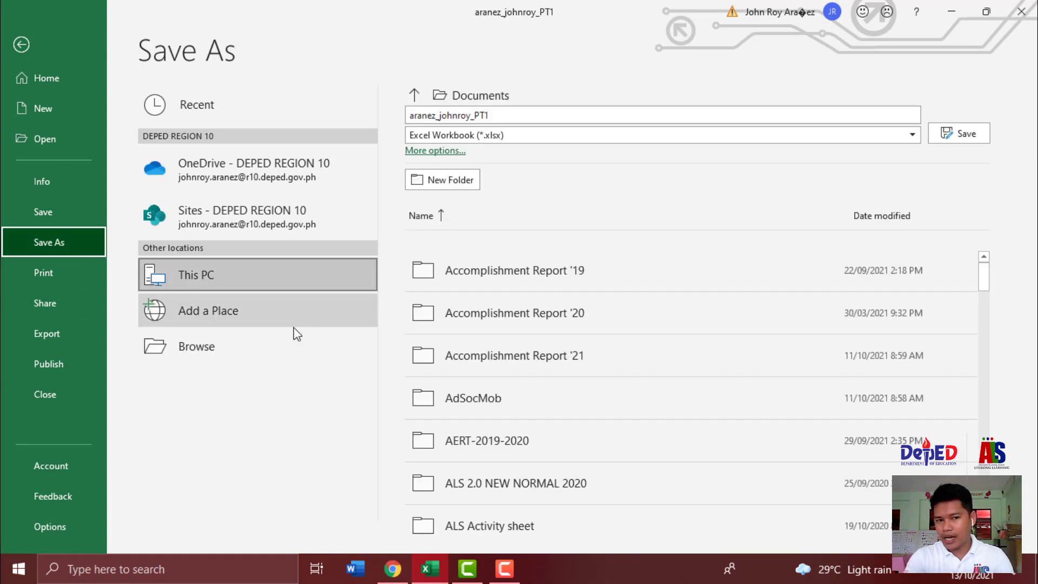
pyautogui.click(279, 346)
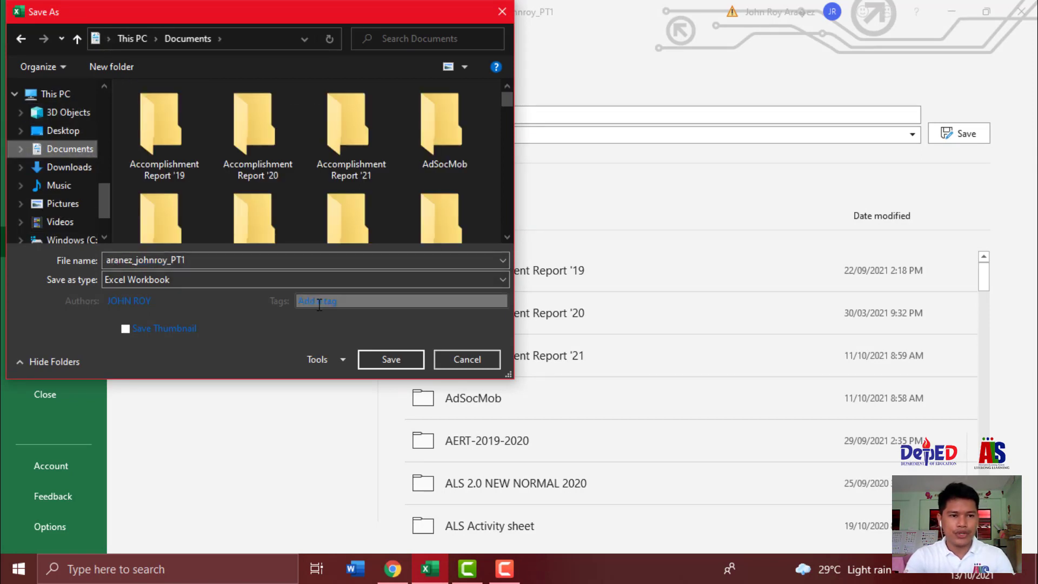
pyautogui.doubleClick(214, 261)
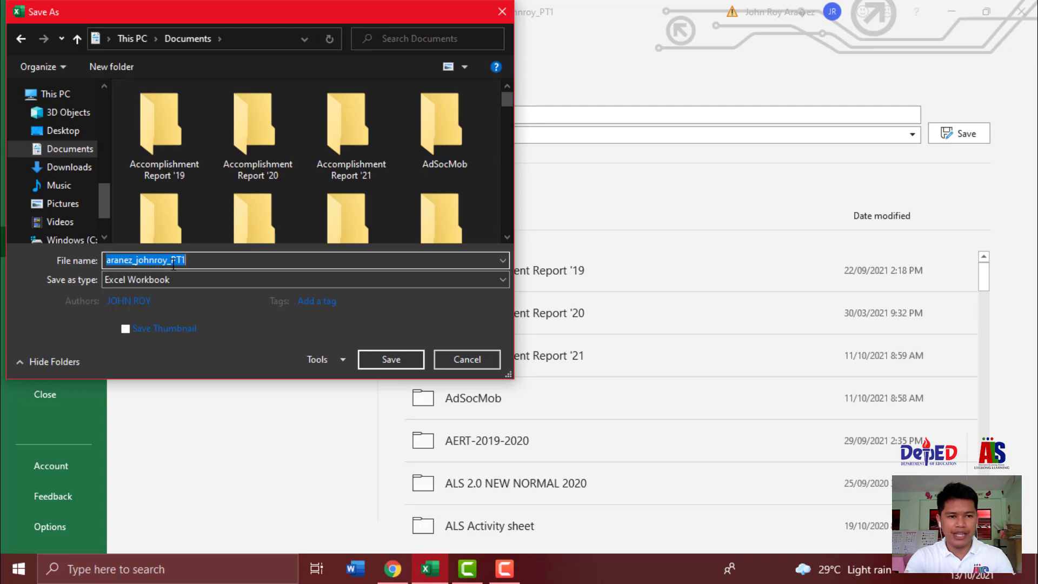
pyautogui.click(193, 260)
pyautogui.click(193, 279)
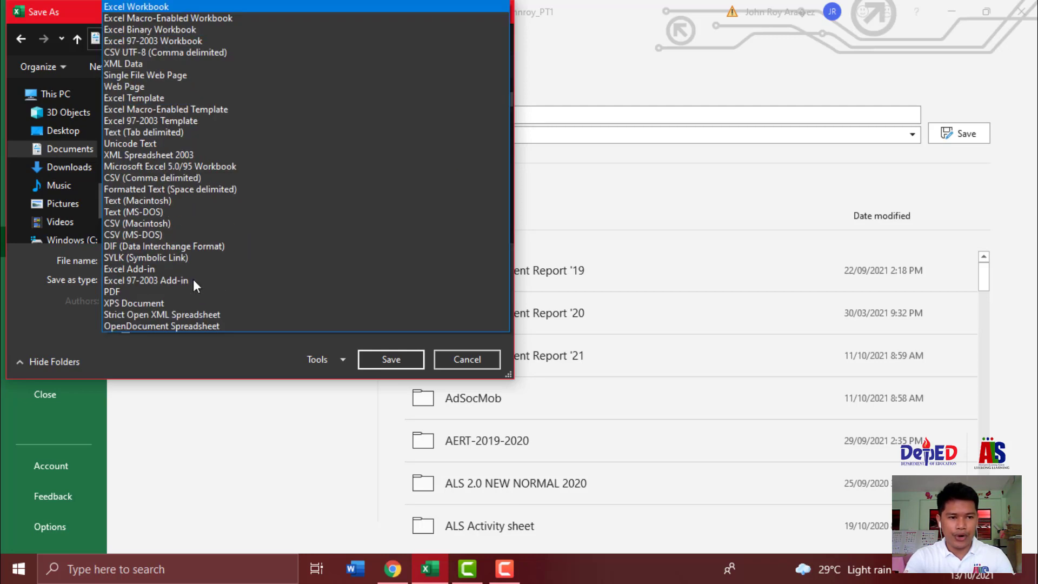
pyautogui.click(223, 6)
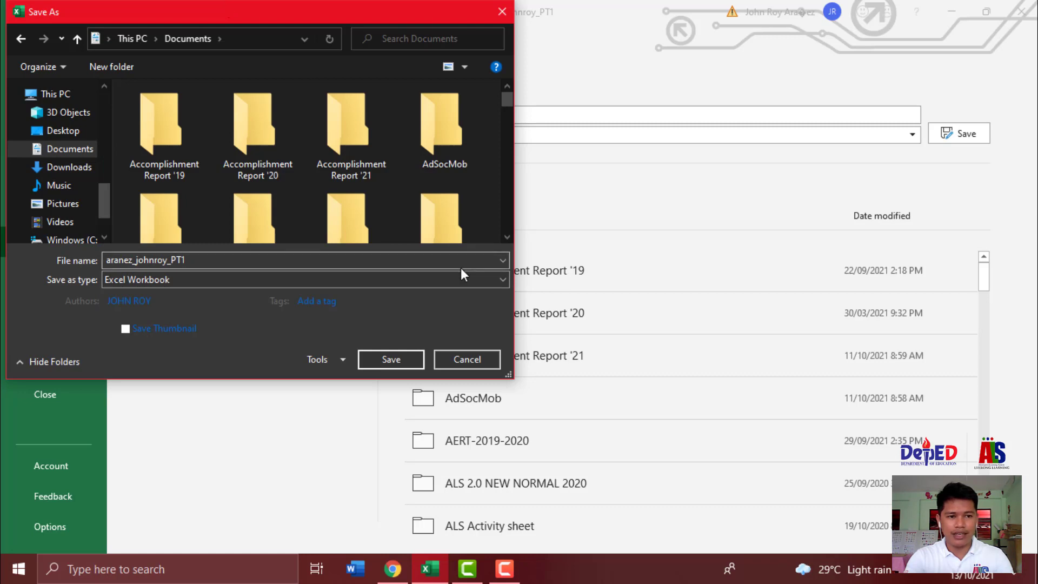
pyautogui.click(396, 356)
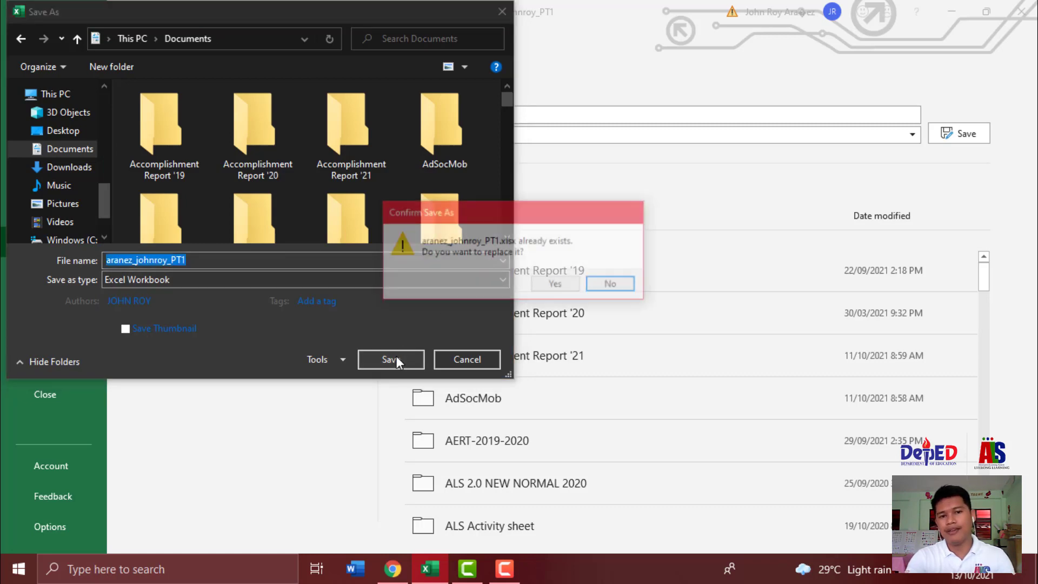
pyautogui.click(557, 285)
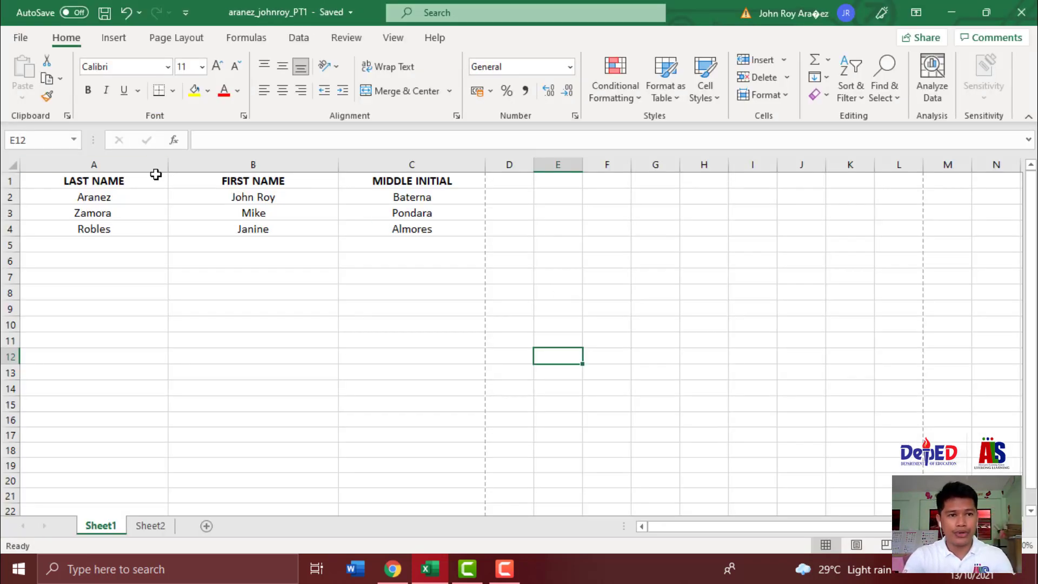
# - Check the saved file's name and location from the title bar details, then close them
pyautogui.click(349, 15)
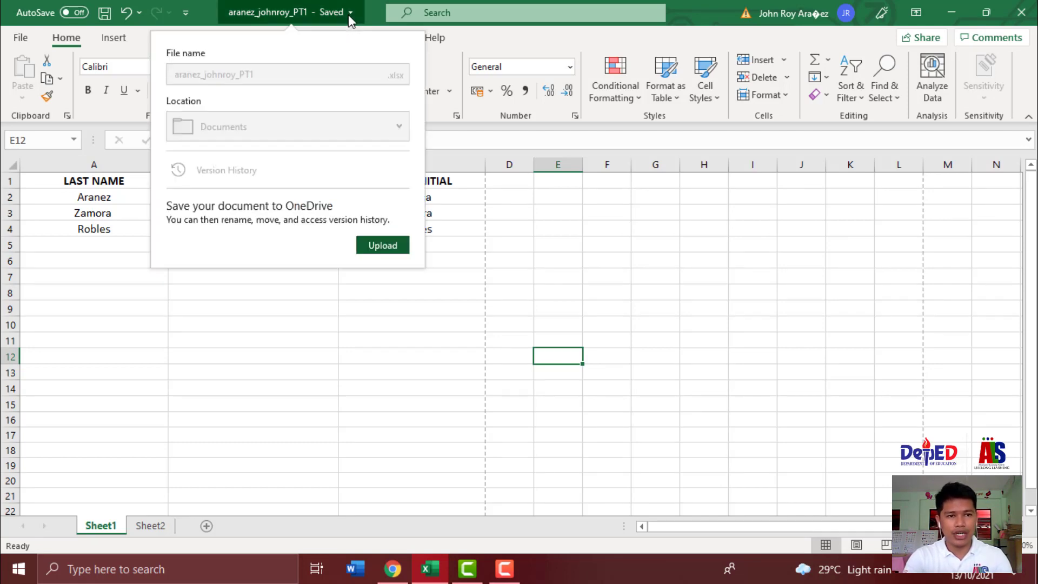
pyautogui.click(348, 15)
pyautogui.click(348, 15)
pyautogui.click(349, 15)
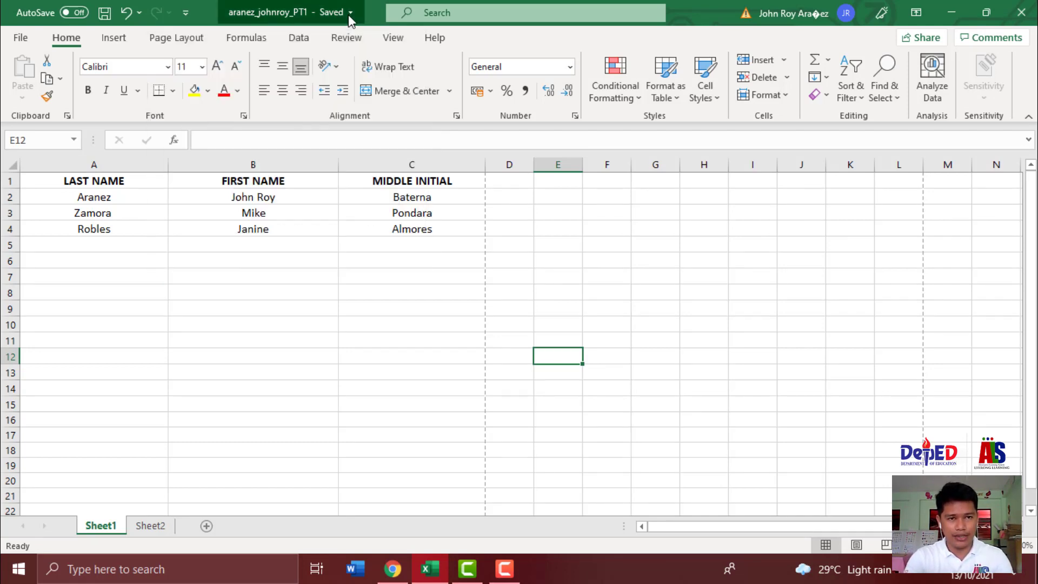
pyautogui.click(349, 15)
pyautogui.click(280, 352)
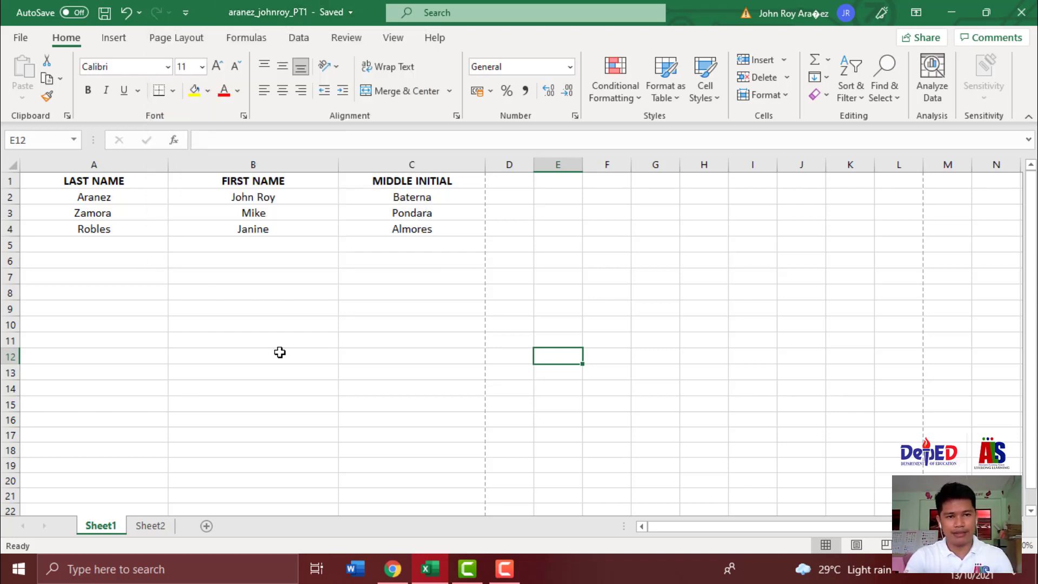
# - Export the sheet as a PDF to Documents, appending 1 to the file name
pyautogui.click(22, 39)
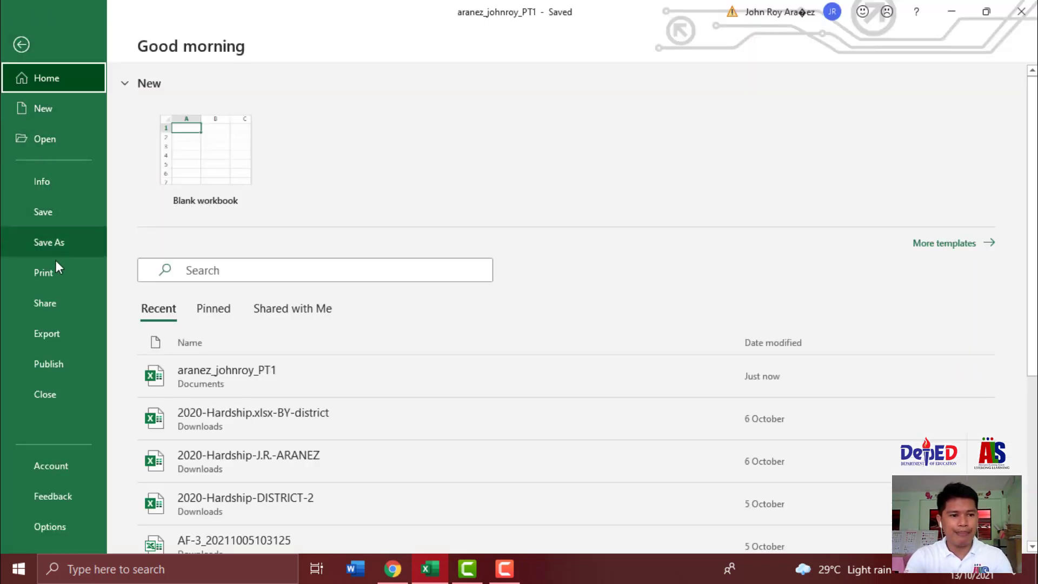
pyautogui.click(64, 346)
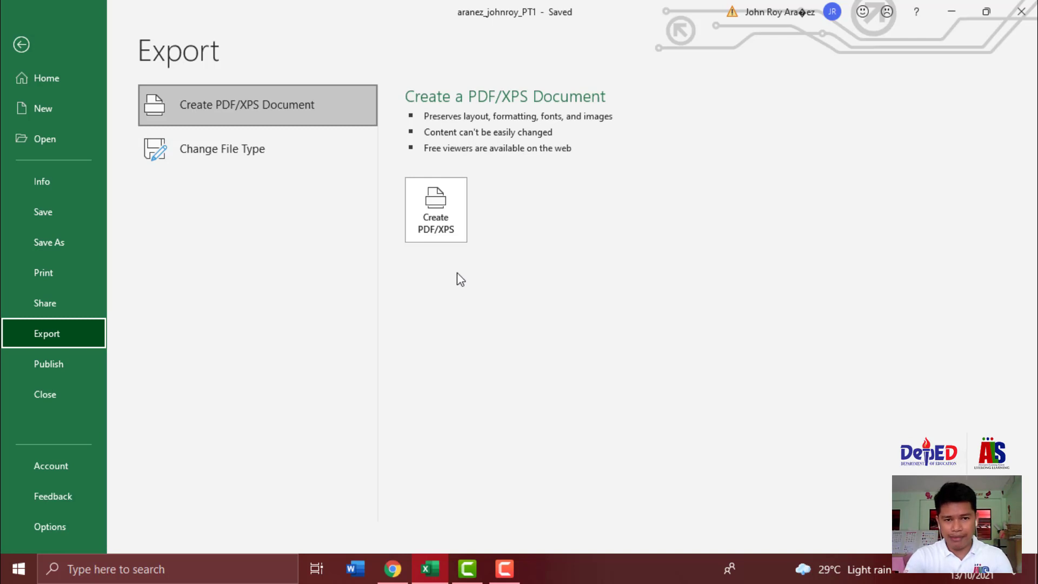
pyautogui.click(443, 196)
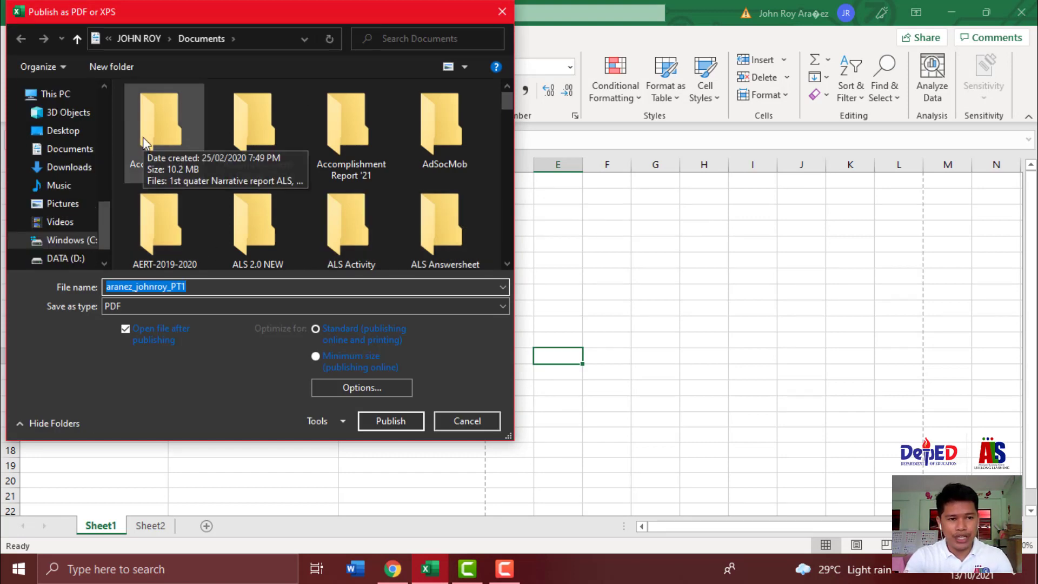
pyautogui.click(87, 153)
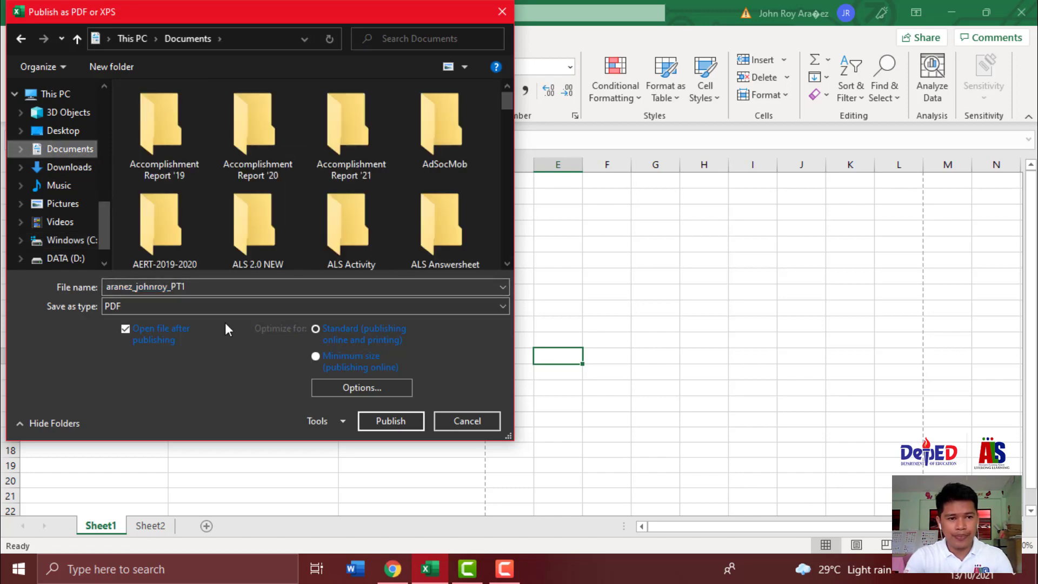
pyautogui.click(224, 287)
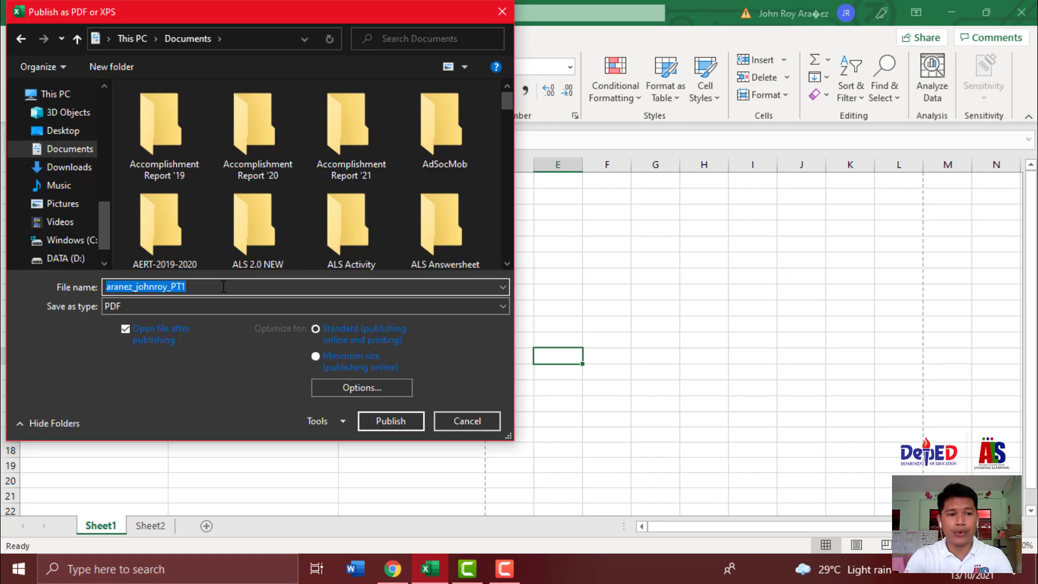
pyautogui.click(223, 287)
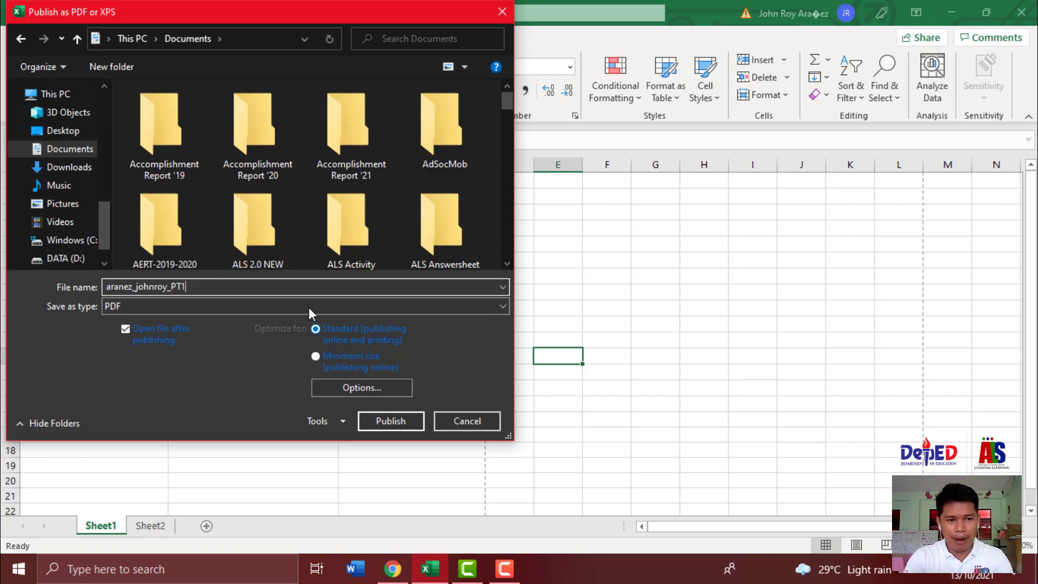
pyautogui.write('1')
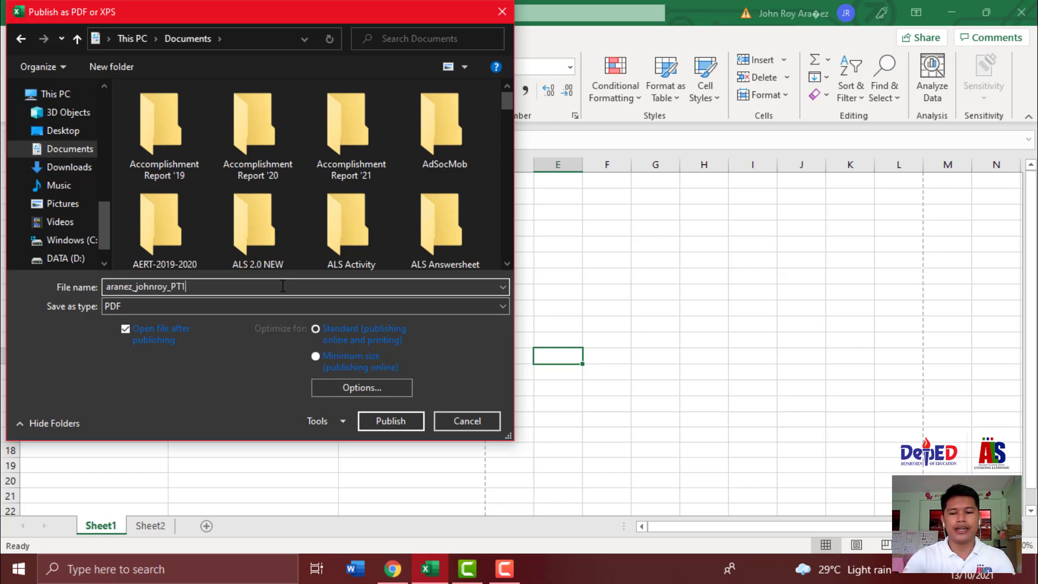
pyautogui.click(381, 417)
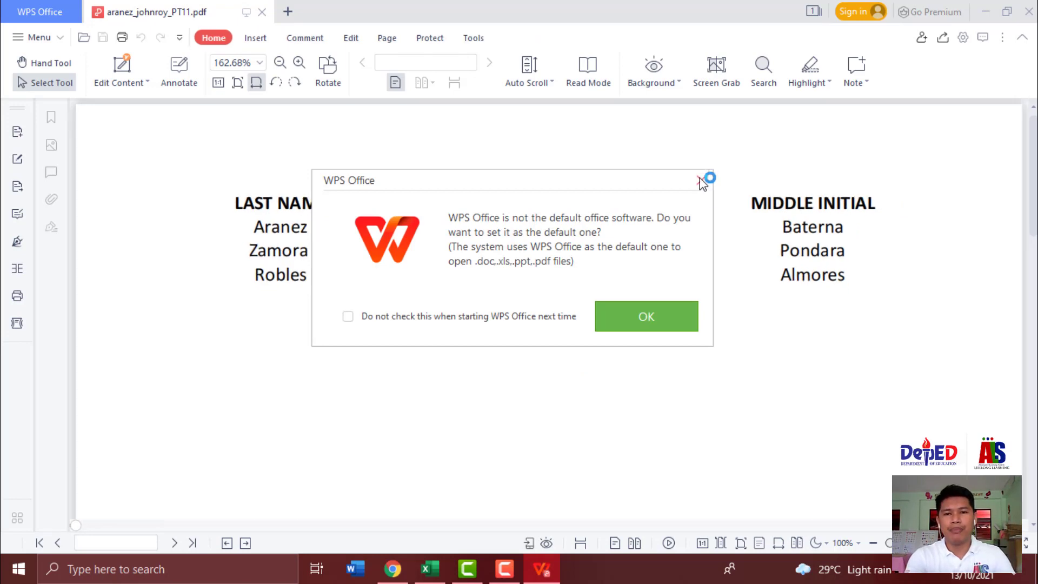
# - Dismiss WPS Office's default-software prompt to view the exported one-page PDF
pyautogui.click(699, 180)
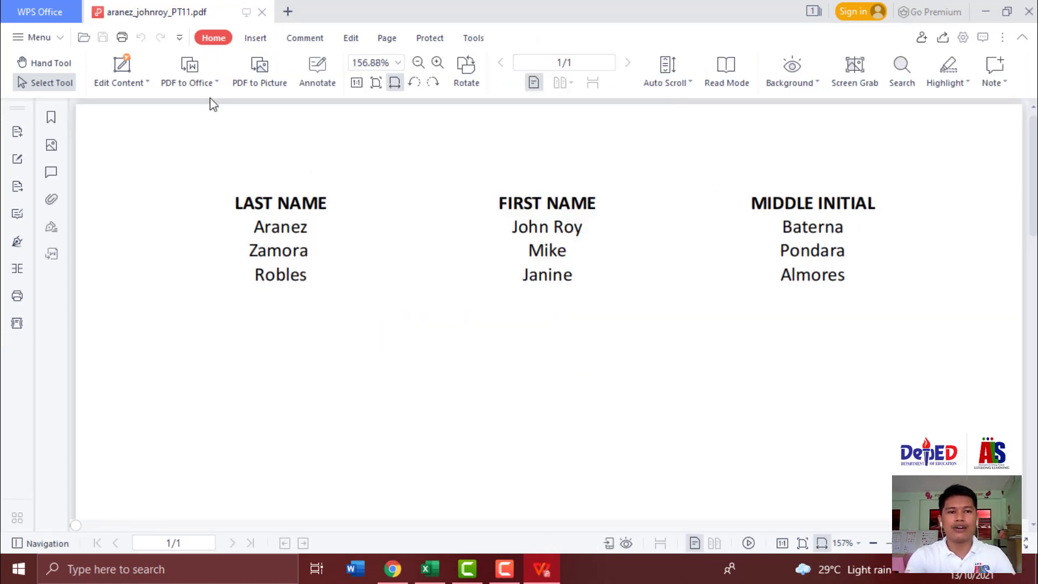